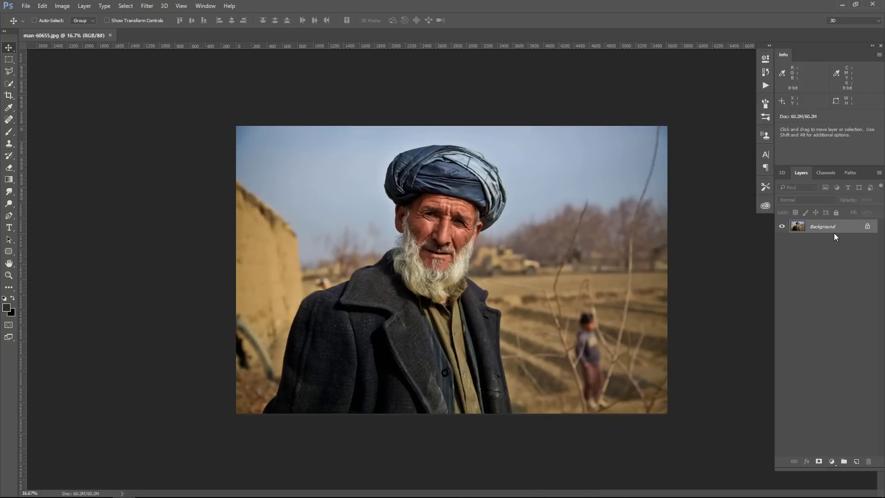
# Duplicate the portrait's Background layer as Background copy.
pyautogui.moveTo(836, 226); pyautogui.dragTo(856, 461)
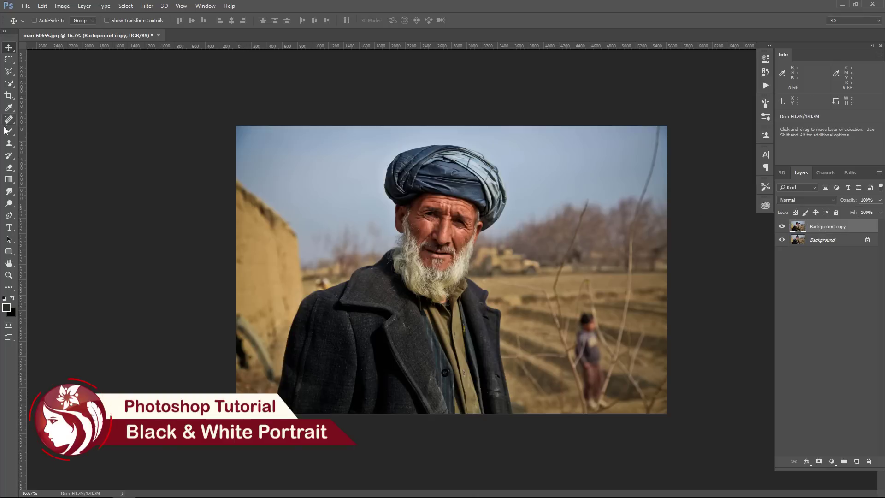
# Trace the turbaned man with the Pen tool and mask Background copy to hide the background.
pyautogui.click(9, 216)
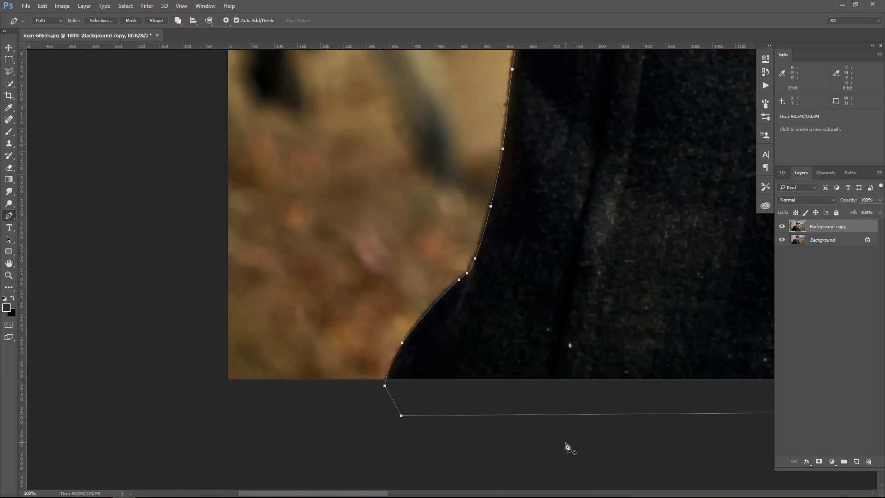
pyautogui.hotkey('ctrl', 'Return')
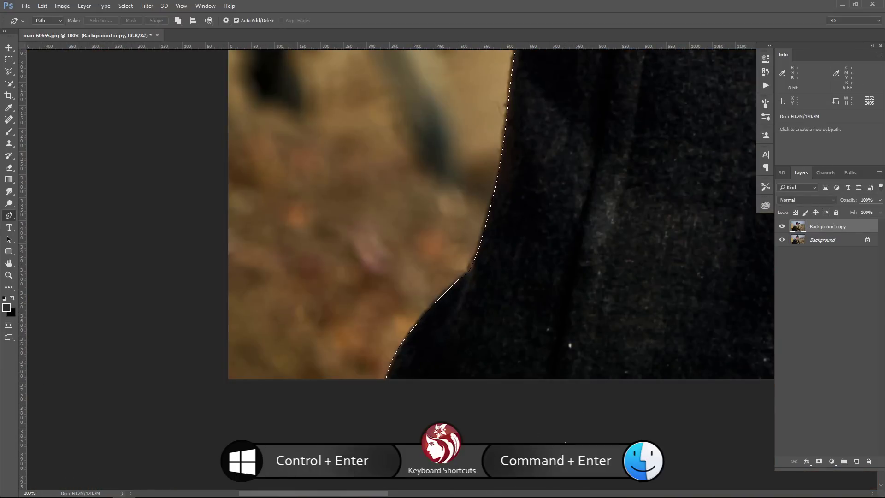
pyautogui.hotkey('ctrl', '-')
pyautogui.hotkey('ctrl', '-')
pyautogui.hotkey('ctrl', '-')
pyautogui.hotkey('ctrl', '-')
pyautogui.hotkey('ctrl', '-')
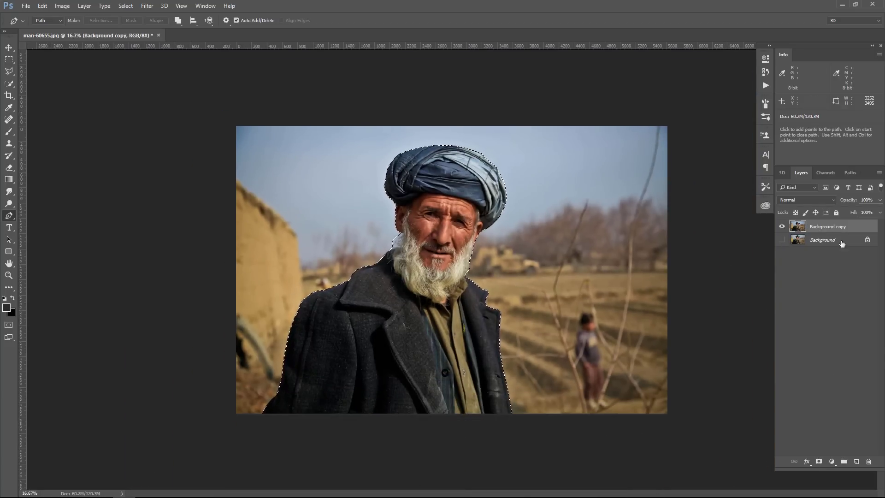
pyautogui.click(819, 462)
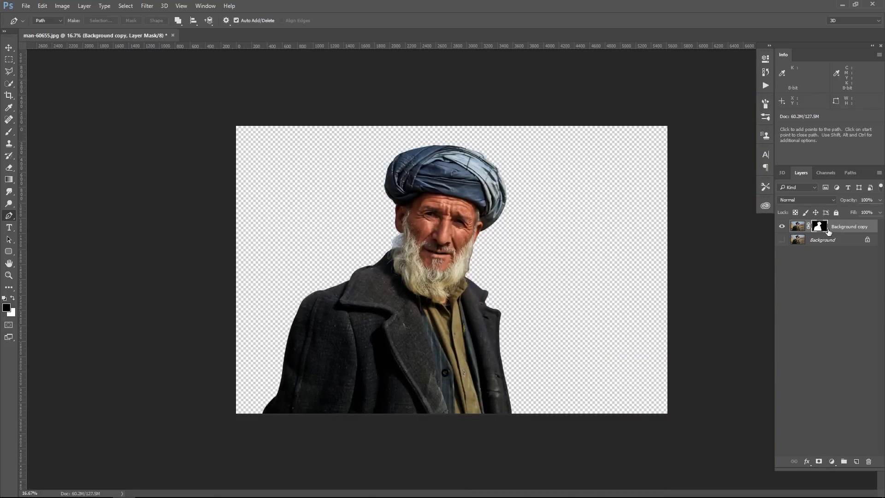
pyautogui.moveTo(9, 59); pyautogui.dragTo(62, 57)
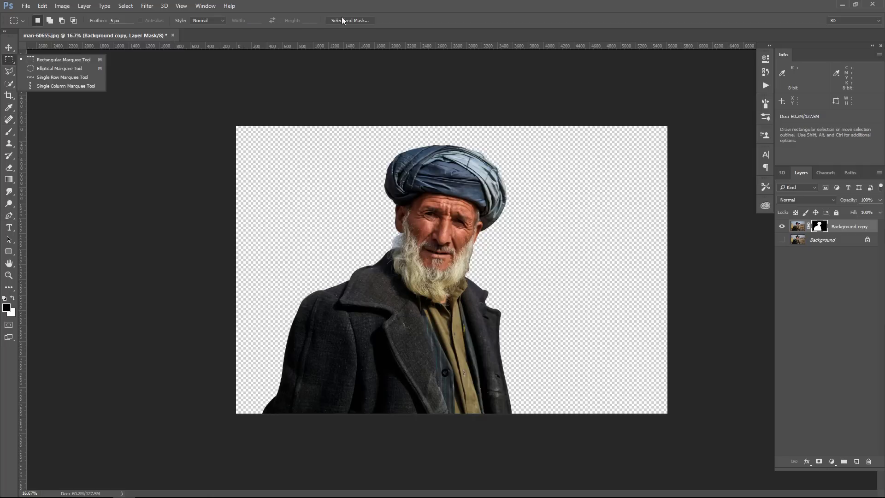
# Refine the turban and beard mask edges in Select and Mask, outputting to a new masked layer.
pyautogui.click(346, 23)
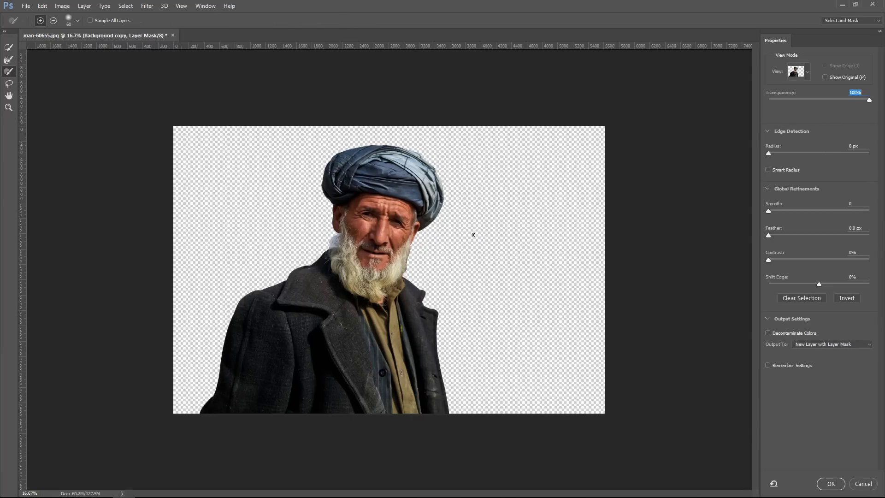
pyautogui.hotkey('ctrl', '+')
pyautogui.hotkey('ctrl', '+')
pyautogui.hotkey('ctrl', '+')
pyautogui.hotkey('ctrl', '+')
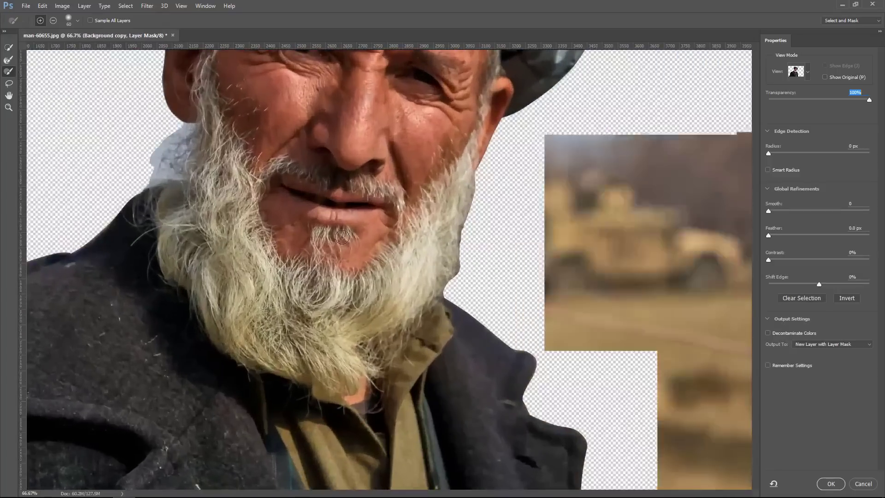
pyautogui.moveTo(237, 157); pyautogui.dragTo(462, 322)
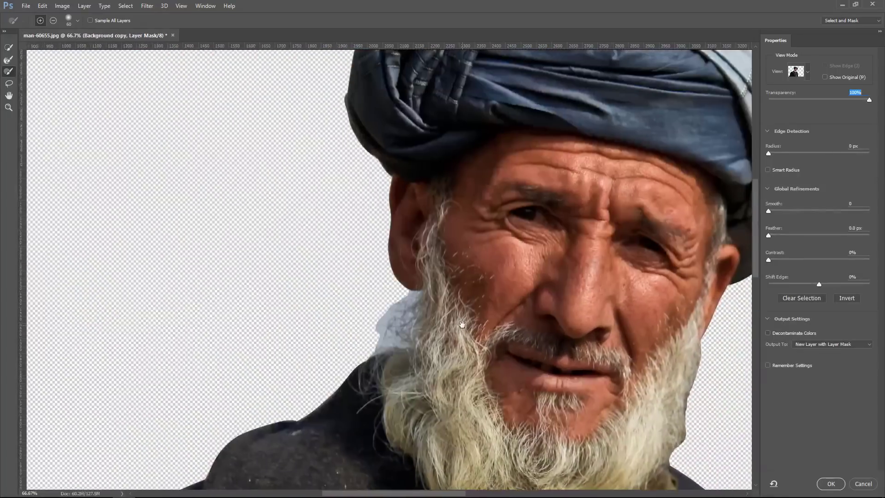
pyautogui.click(6, 61)
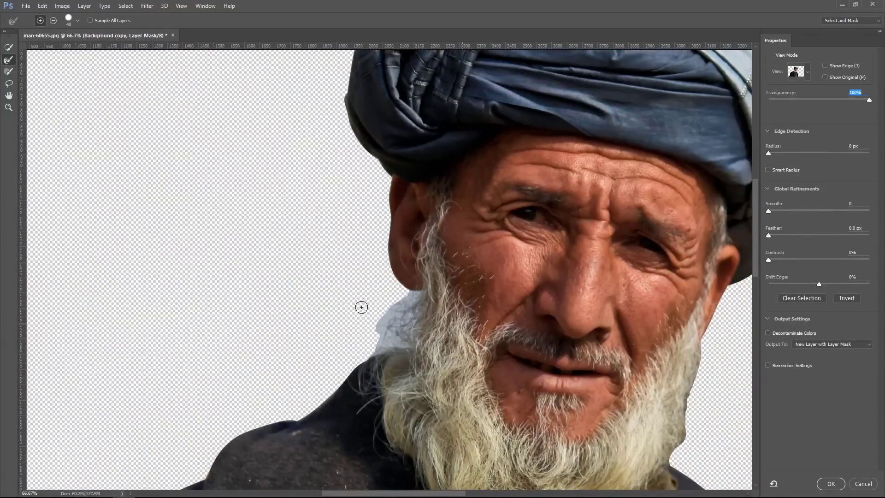
pyautogui.moveTo(409, 296); pyautogui.dragTo(416, 295)
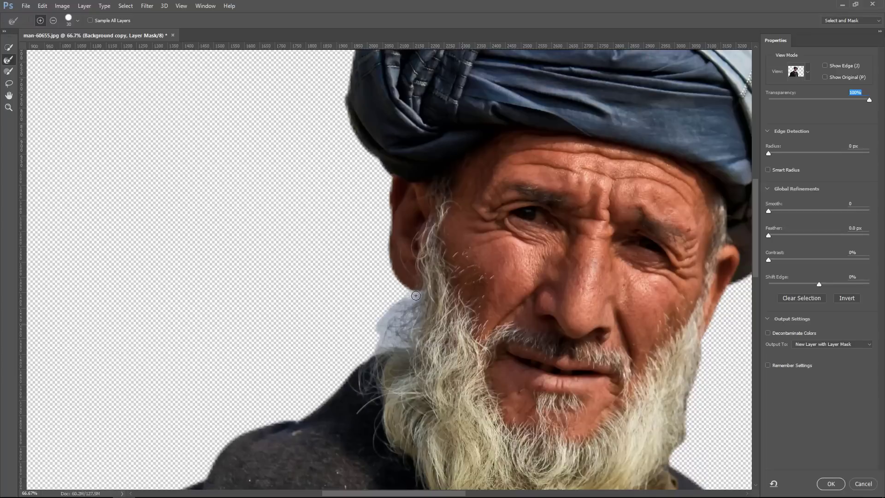
pyautogui.press(']')
pyautogui.press(']')
pyautogui.press(']')
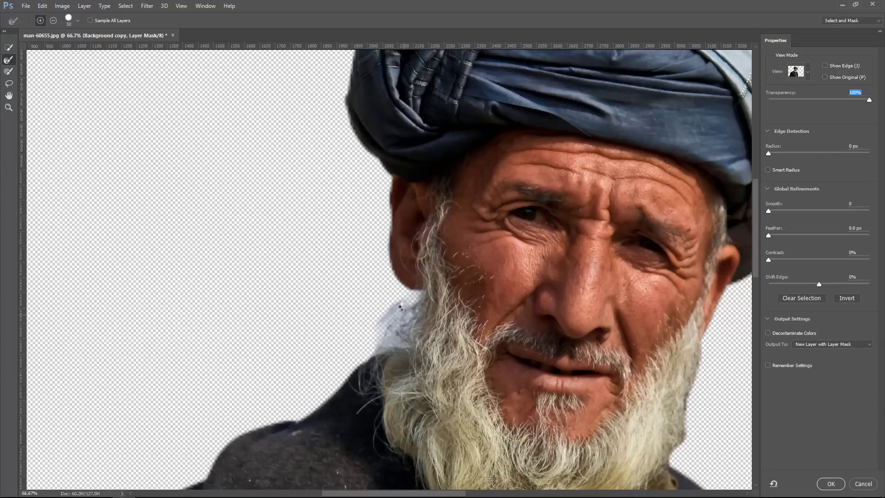
pyautogui.moveTo(405, 311); pyautogui.dragTo(364, 338)
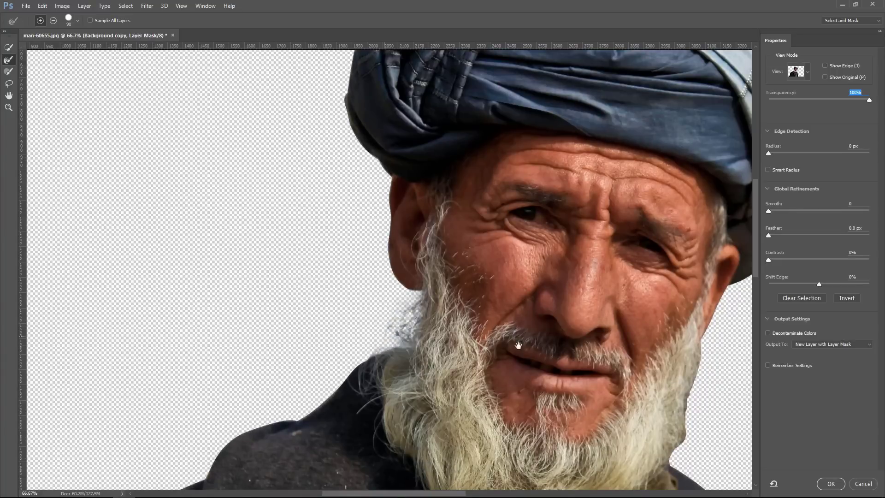
pyautogui.moveTo(518, 349); pyautogui.dragTo(345, 318)
pyautogui.press('[')
pyautogui.press('[')
pyautogui.press('[')
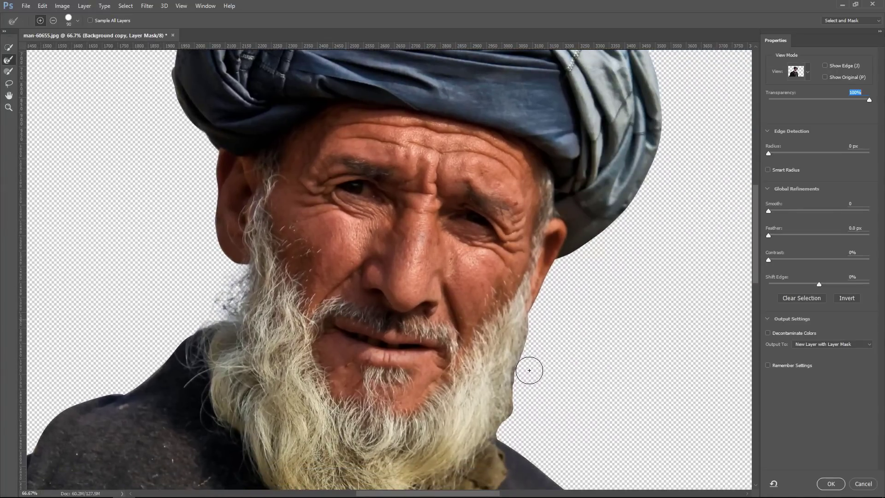
pyautogui.moveTo(528, 339); pyautogui.dragTo(498, 435)
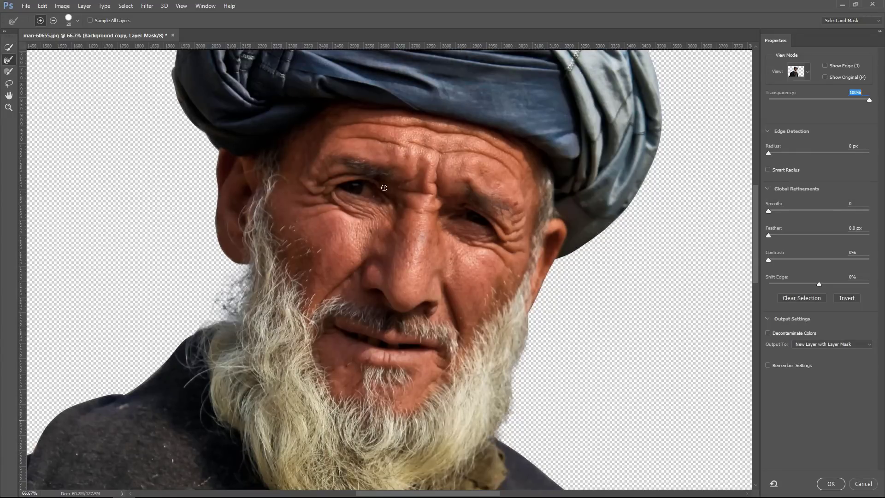
pyautogui.click(831, 483)
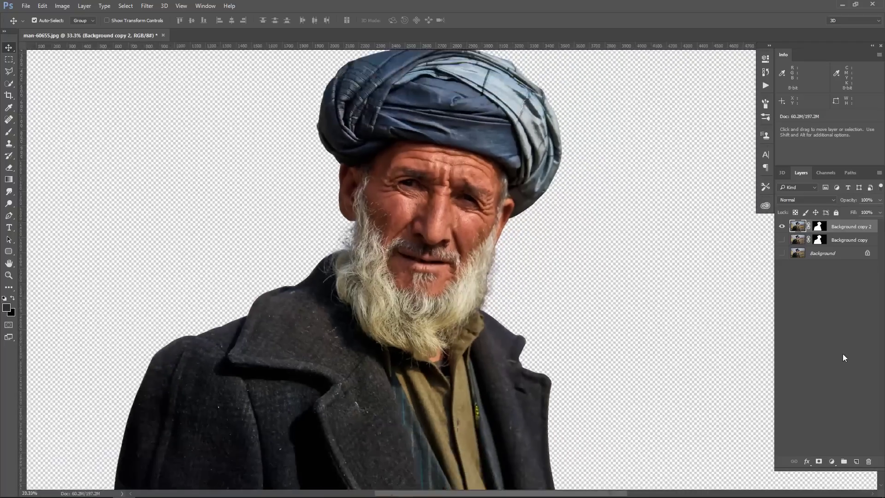
# Create a new transparent 1920×1080 document, Untitled-1.
pyautogui.hotkey('ctrl', '-')
pyautogui.hotkey('ctrl', '-')
pyautogui.hotkey('ctrl', '-')
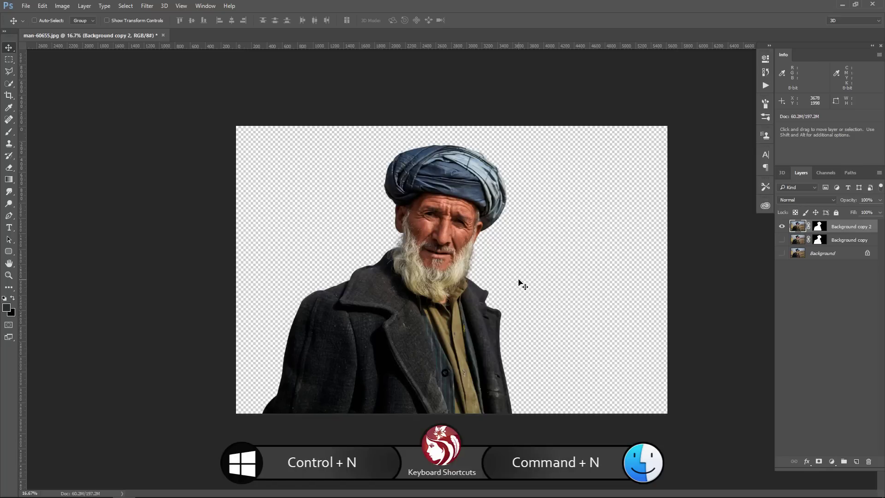
pyautogui.hotkey('ctrl', 'n')
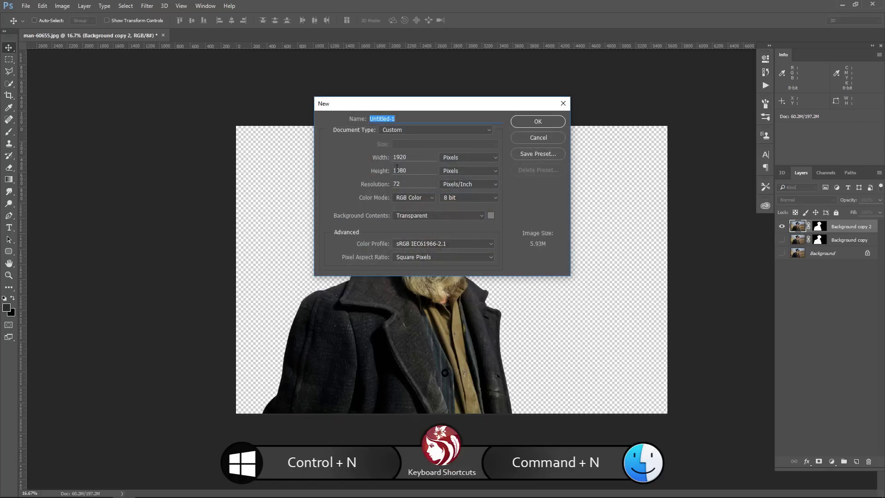
pyautogui.click(538, 122)
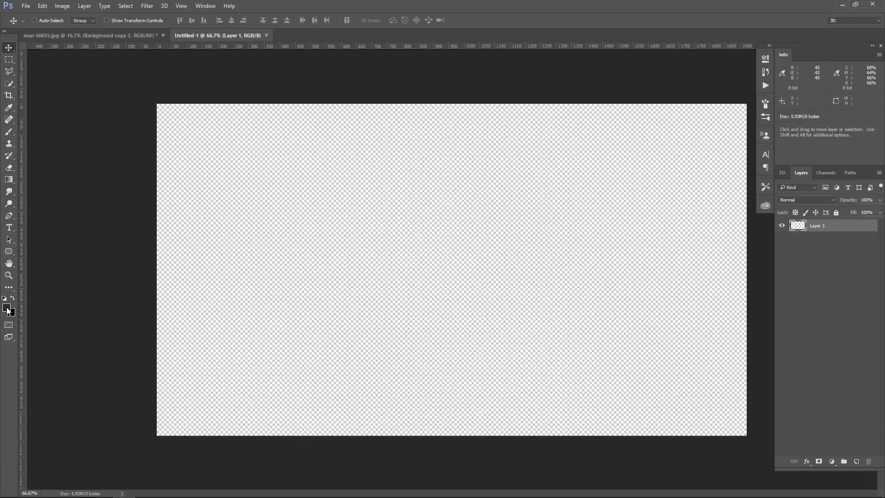
# Set the foreground colour to black and fill Layer 1 with it.
pyautogui.click(7, 310)
pyautogui.moveTo(563, 300); pyautogui.dragTo(522, 317)
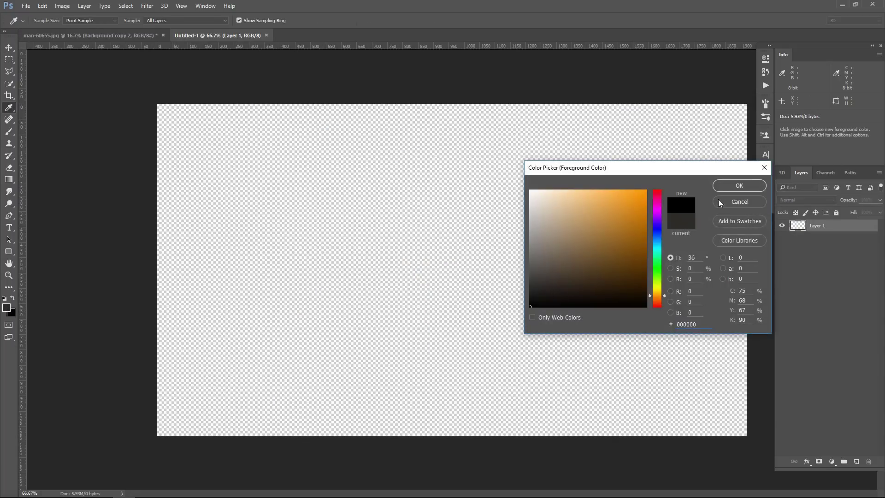
pyautogui.click(734, 186)
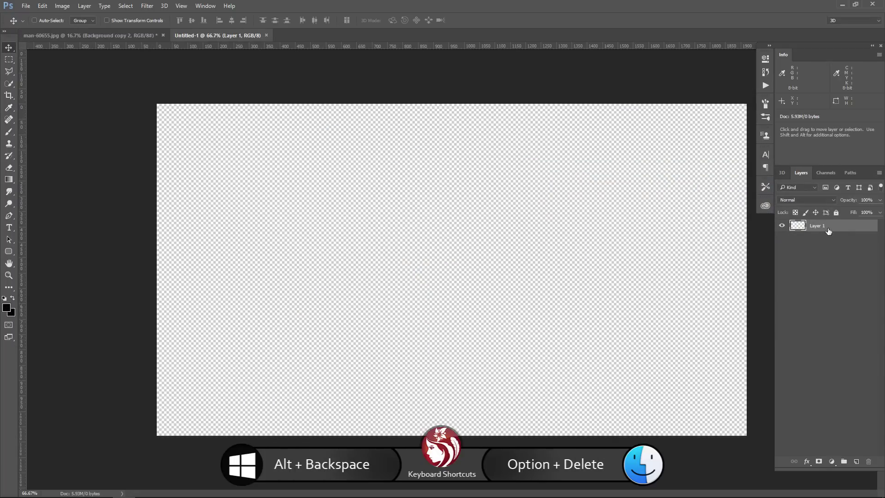
pyautogui.hotkey('alt', 'BackSpace')
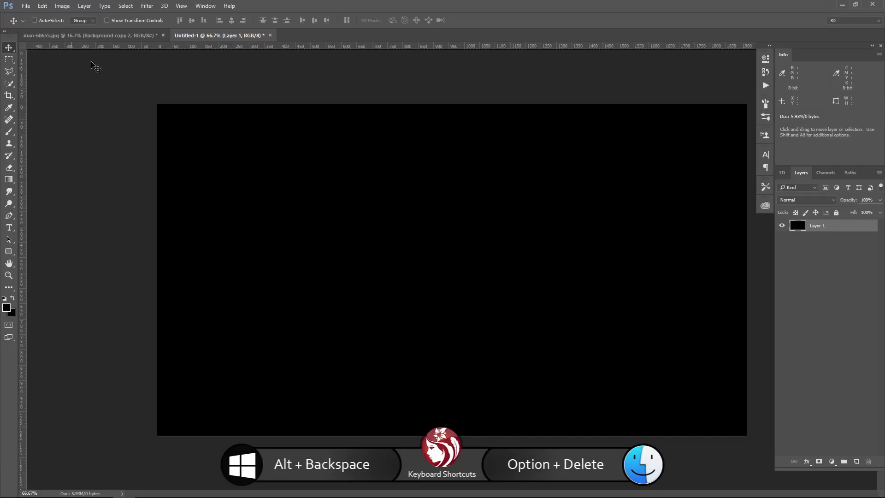
# Bring the cut-out man into Untitled-1 and rotate and scale him to fill the black canvas.
pyautogui.click(108, 41)
pyautogui.moveTo(379, 214)
pyautogui.mouseDown()
pyautogui.moveTo(226, 40)
pyautogui.moveTo(396, 259)
pyautogui.mouseUp()
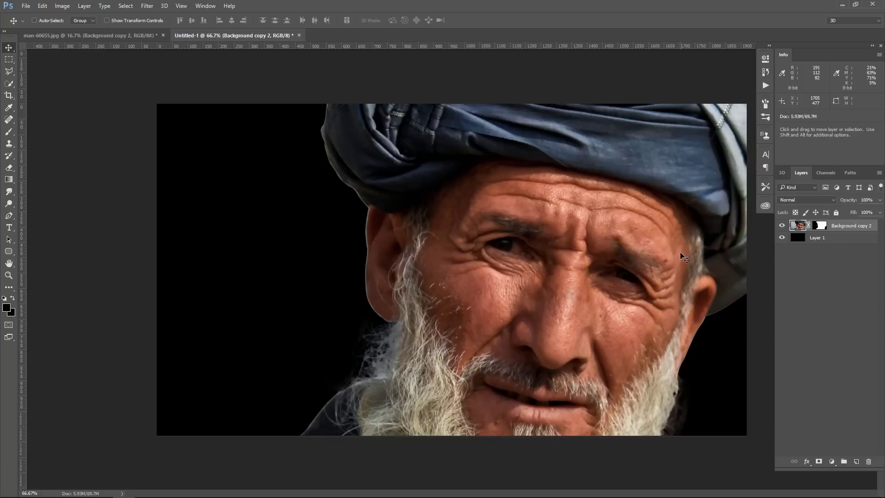
pyautogui.hotkey('ctrl', 't')
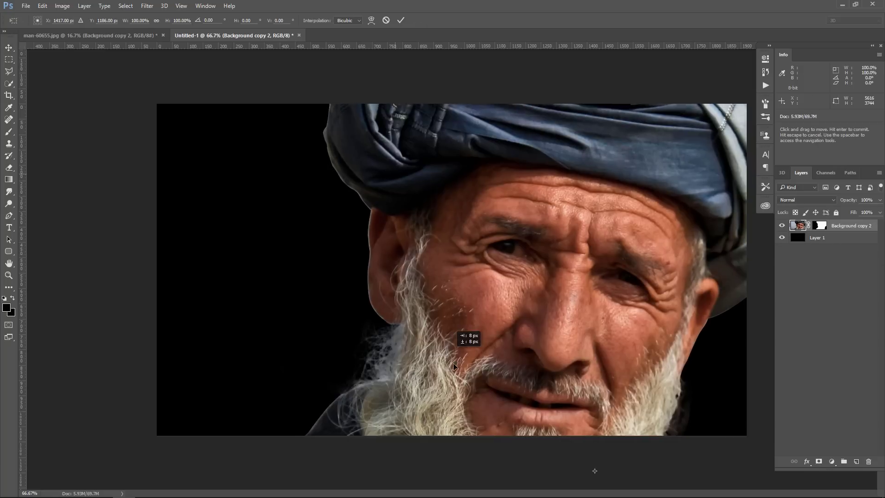
pyautogui.moveTo(167, 130); pyautogui.dragTo(380, 267)
pyautogui.hotkey('ctrl', '-')
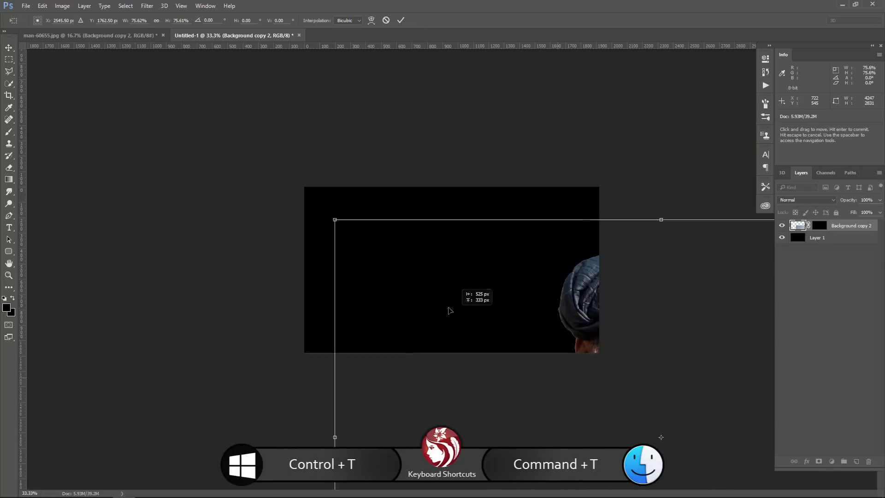
pyautogui.moveTo(335, 221)
pyautogui.mouseDown()
pyautogui.moveTo(217, 149)
pyautogui.moveTo(258, 203)
pyautogui.mouseUp()
pyautogui.moveTo(367, 282); pyautogui.dragTo(296, 227)
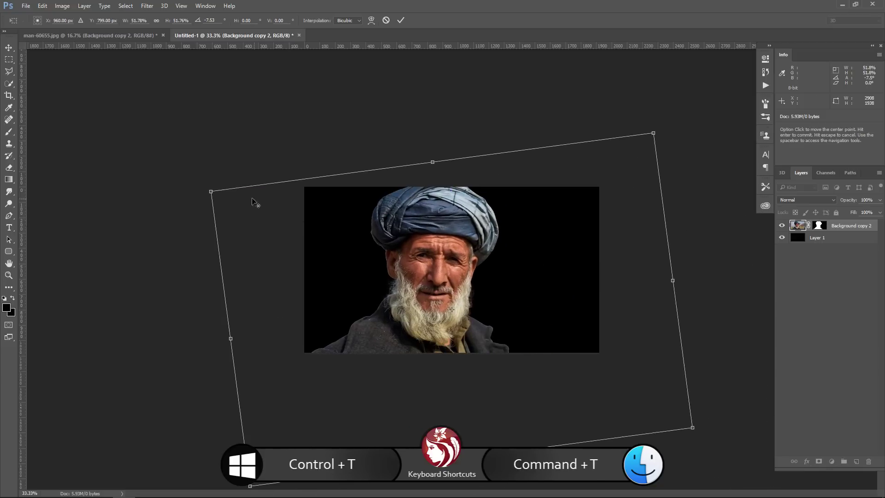
pyautogui.moveTo(255, 199); pyautogui.dragTo(217, 182)
pyautogui.moveTo(453, 328); pyautogui.dragTo(450, 328)
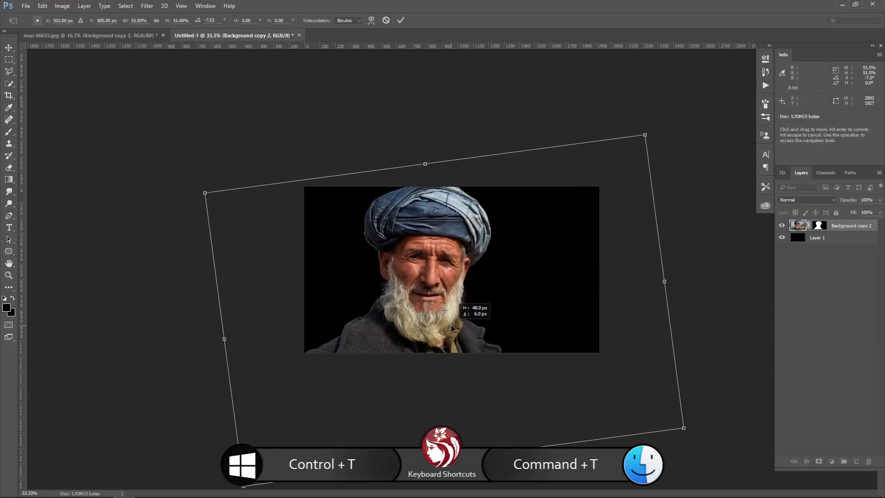
pyautogui.moveTo(674, 124); pyautogui.dragTo(676, 126)
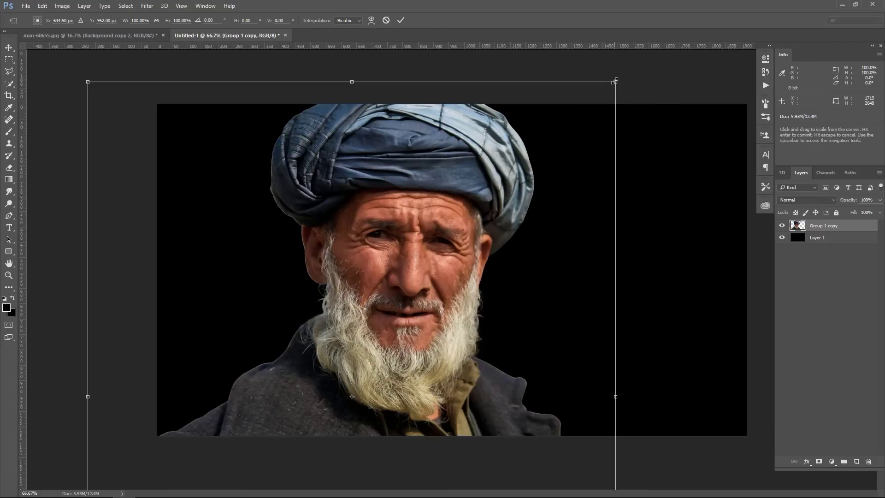
pyautogui.press('Return')
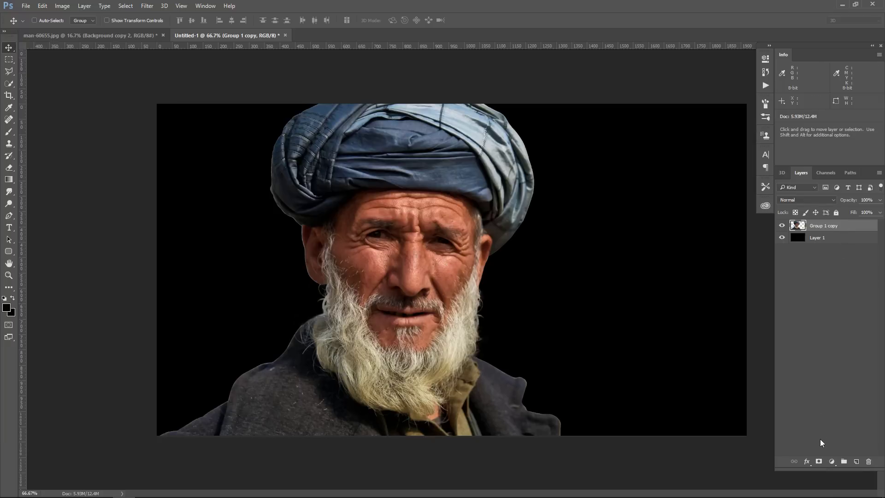
# Add a Black & White adjustment with the Darker preset, clipped to the portrait layer.
pyautogui.click(830, 461)
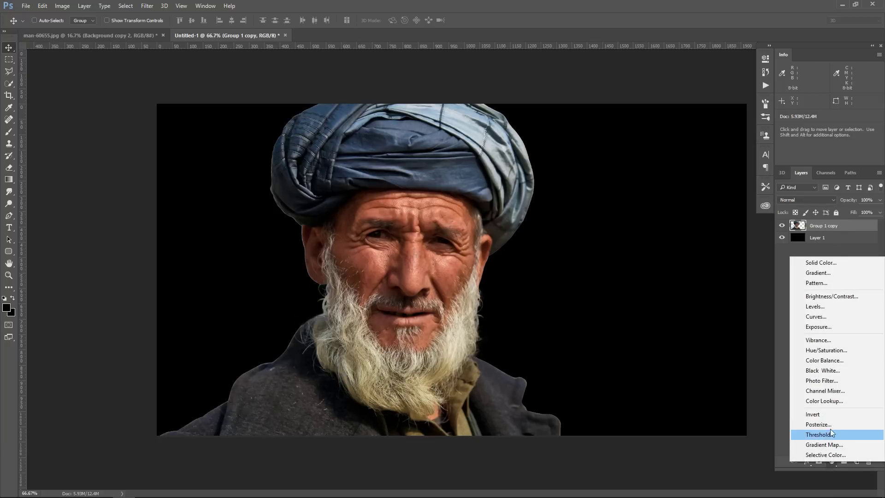
pyautogui.click(839, 370)
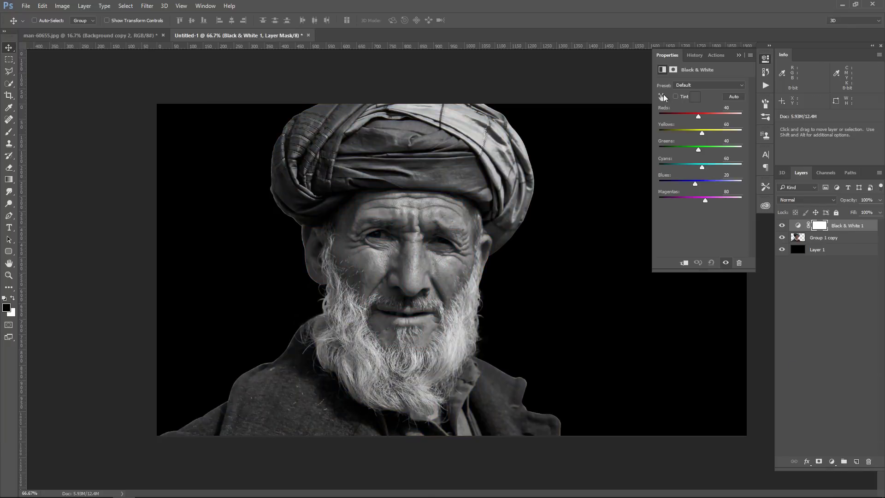
pyautogui.click(693, 84)
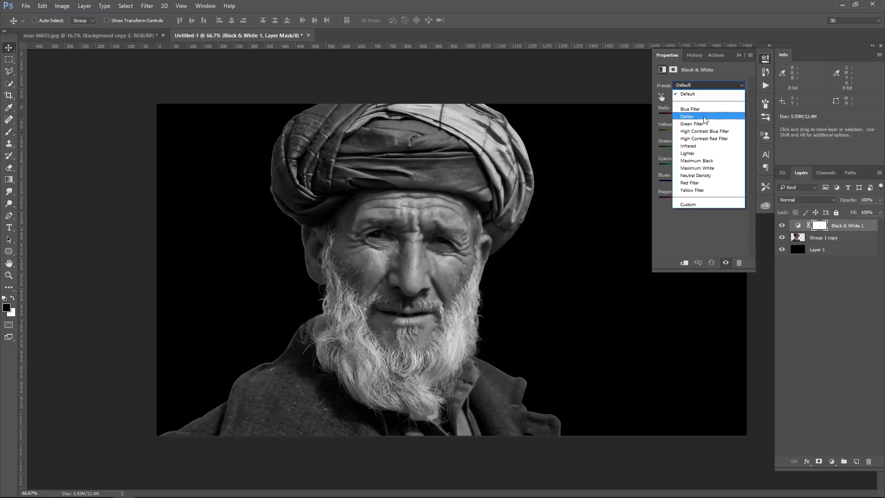
pyautogui.click(691, 117)
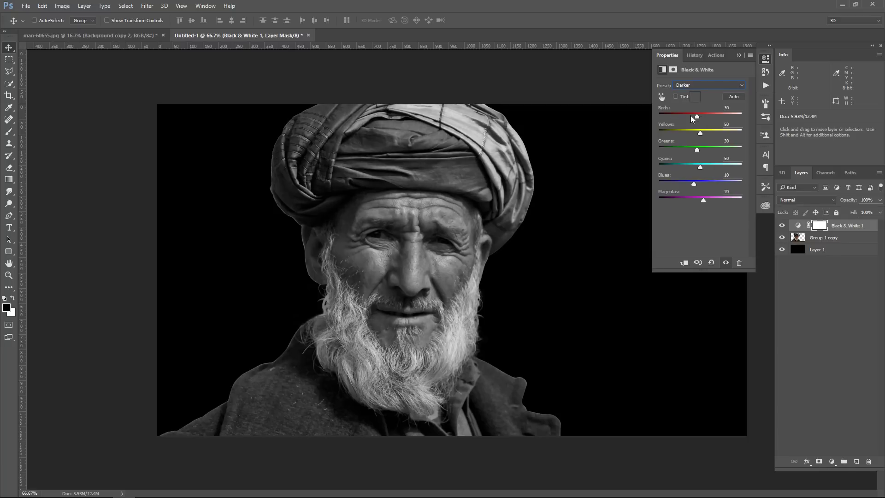
pyautogui.click(738, 56)
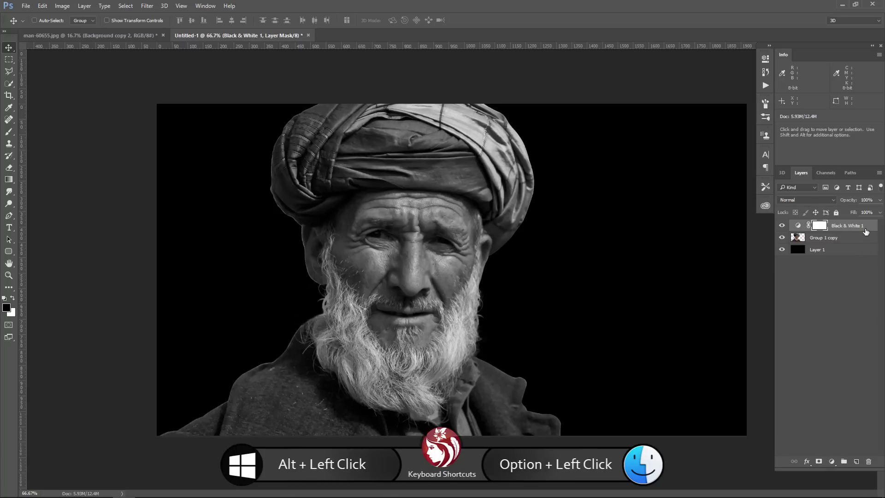
pyautogui.press('alt')
pyautogui.keyDown('alt'); pyautogui.click(864, 229); pyautogui.keyUp('alt')
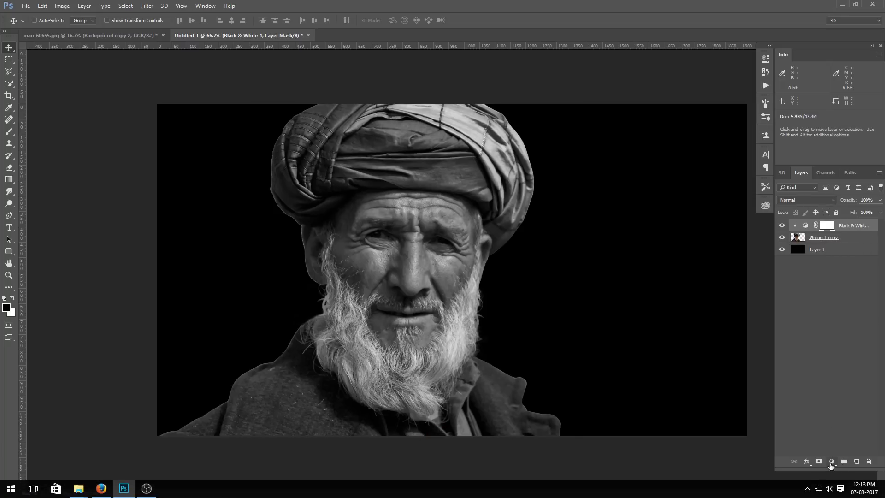
pyautogui.click(831, 463)
# Clip a Levels adjustment to the portrait with midtones 0.83 and white point 198.
pyautogui.click(833, 308)
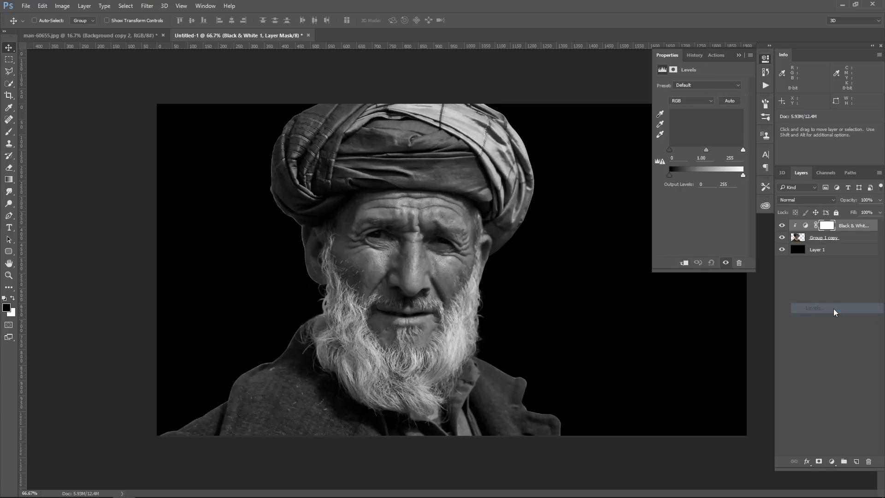
pyautogui.click(684, 263)
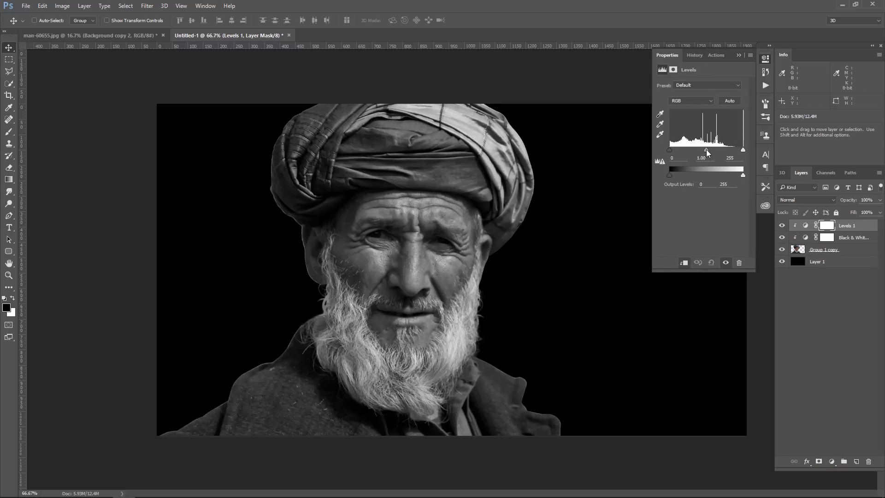
pyautogui.moveTo(706, 150); pyautogui.dragTo(710, 150)
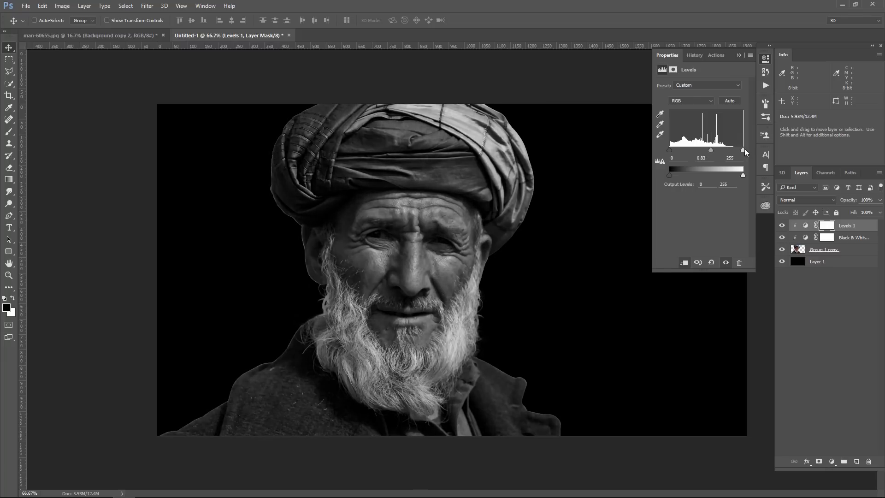
pyautogui.moveTo(743, 150); pyautogui.dragTo(734, 149)
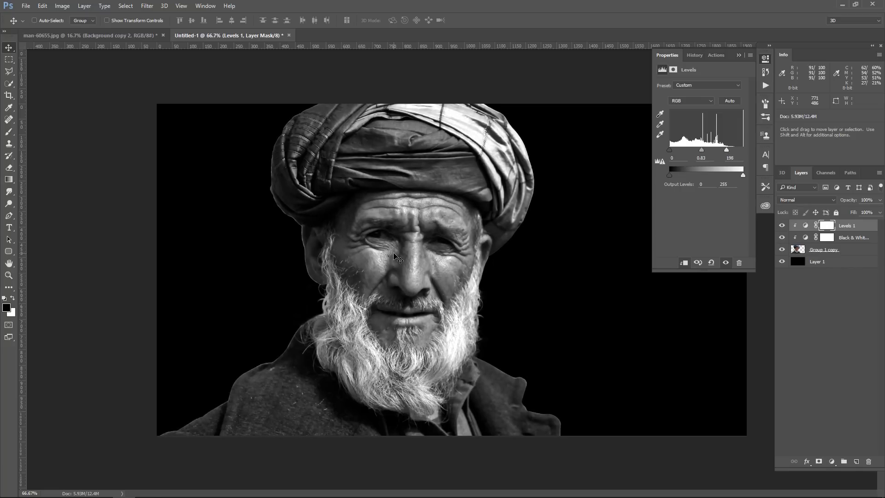
pyautogui.click(739, 57)
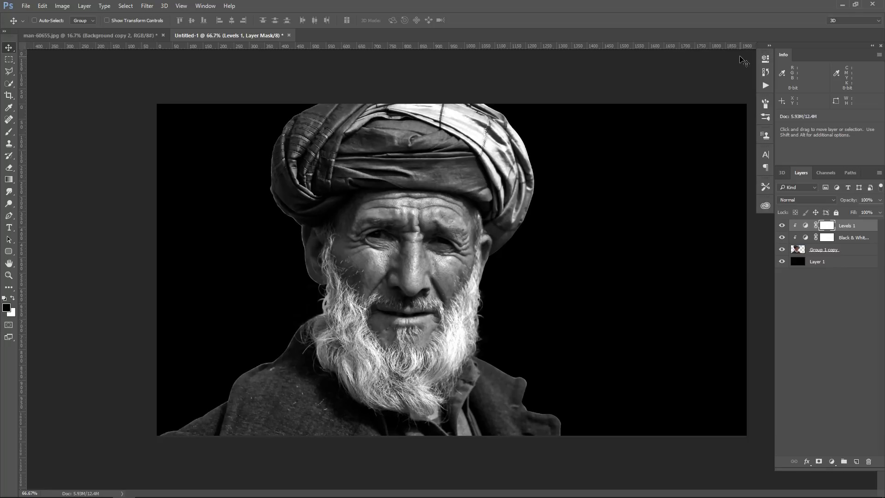
# Add an empty Layer 2 above the black Layer 1.
pyautogui.click(781, 225)
pyautogui.click(846, 268)
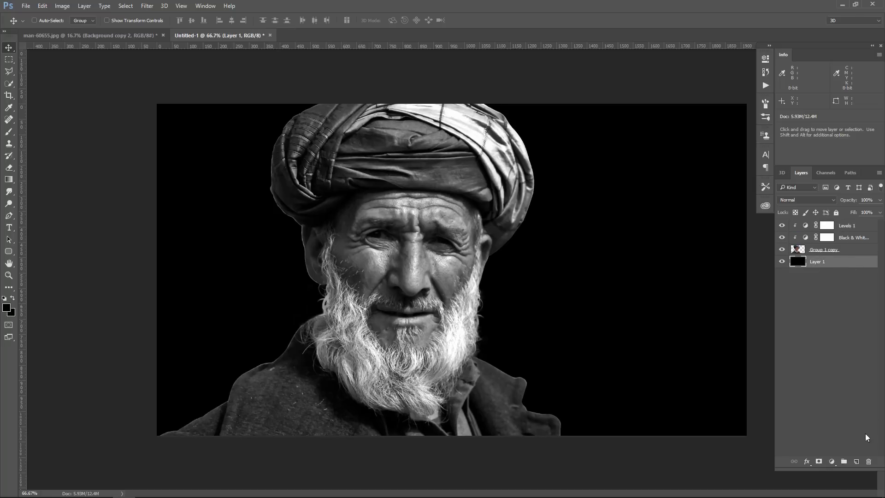
pyautogui.click(855, 462)
# Sample light grey c7c7c7 from the turban as the foreground colour.
pyautogui.click(6, 310)
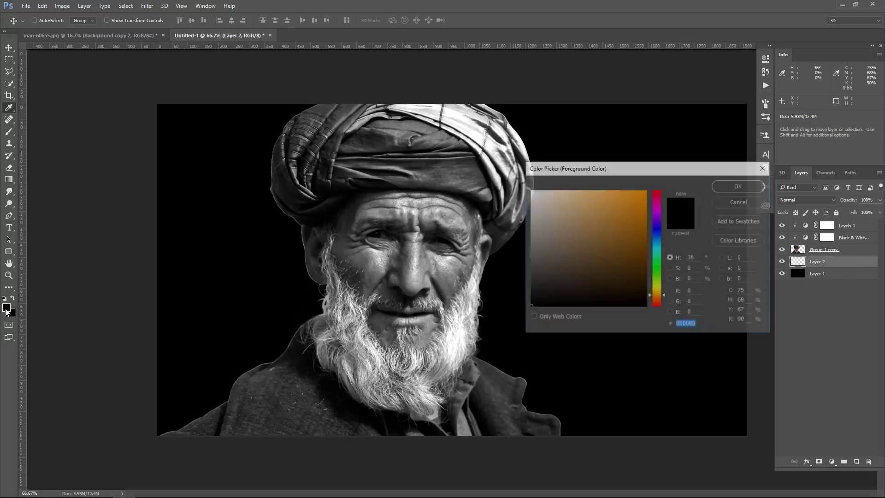
pyautogui.click(513, 215)
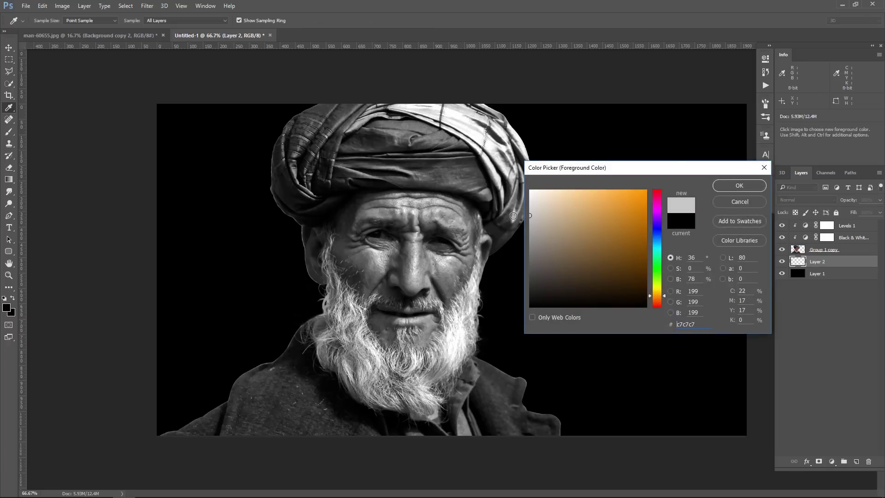
pyautogui.click(745, 186)
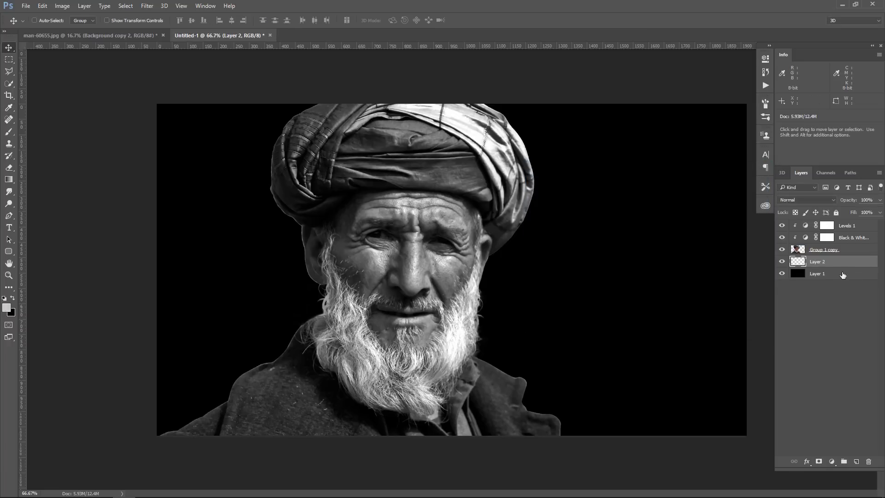
pyautogui.click(7, 309)
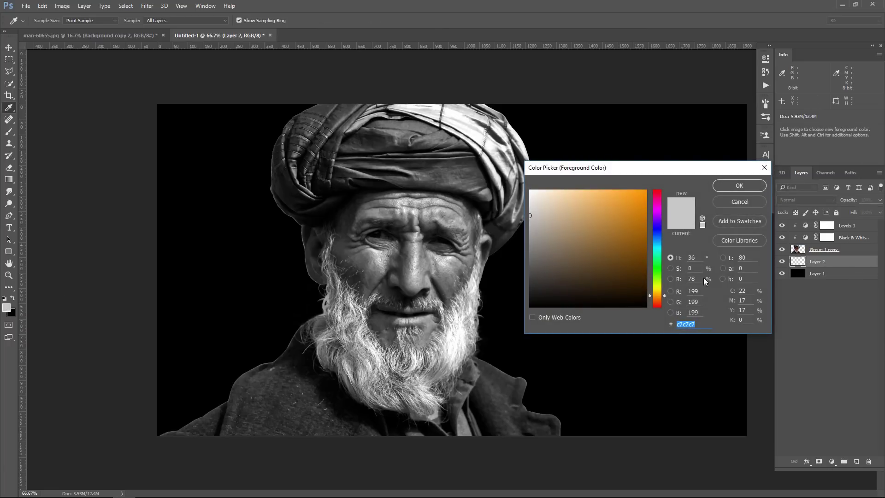
pyautogui.click(740, 186)
# Dab a 2500 px grey cloud brush once on Layer 2 to glow behind the portrait.
pyautogui.click(9, 132)
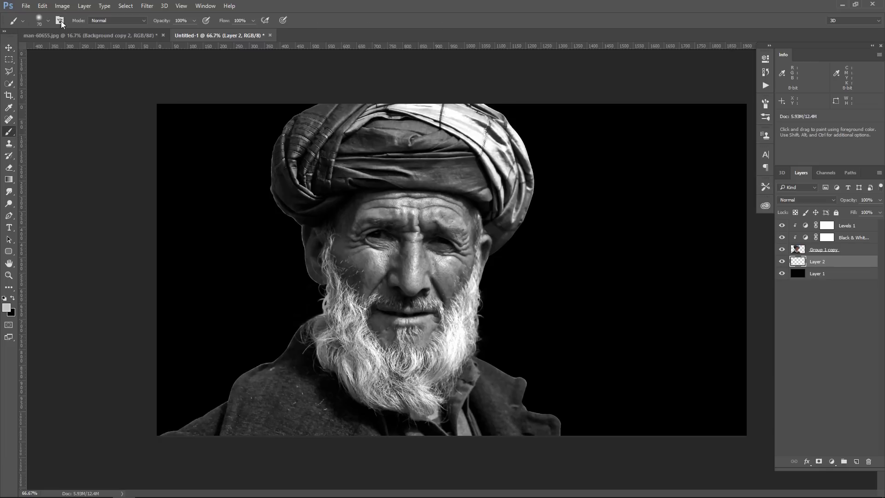
pyautogui.click(46, 22)
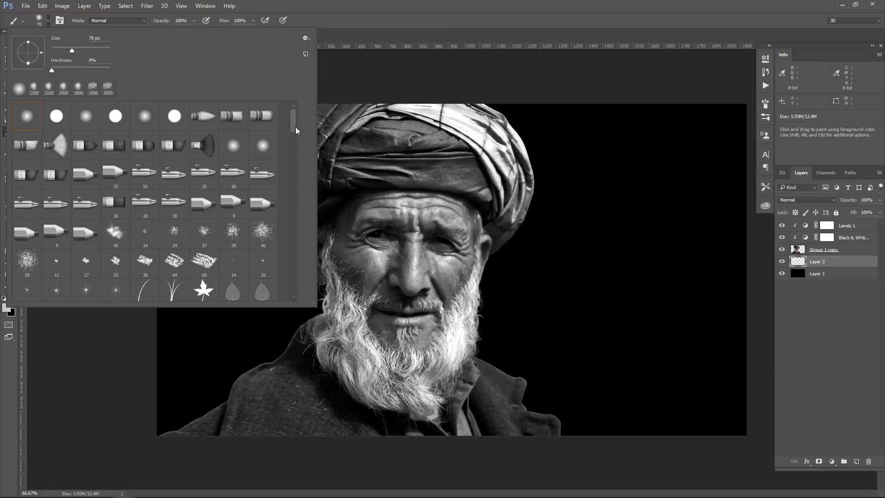
pyautogui.moveTo(295, 126); pyautogui.dragTo(294, 173)
pyautogui.click(175, 141)
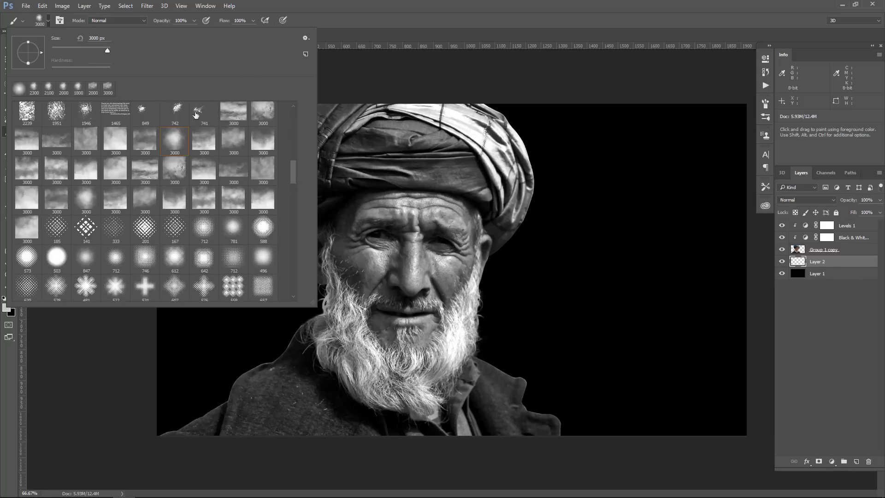
pyautogui.click(440, 4)
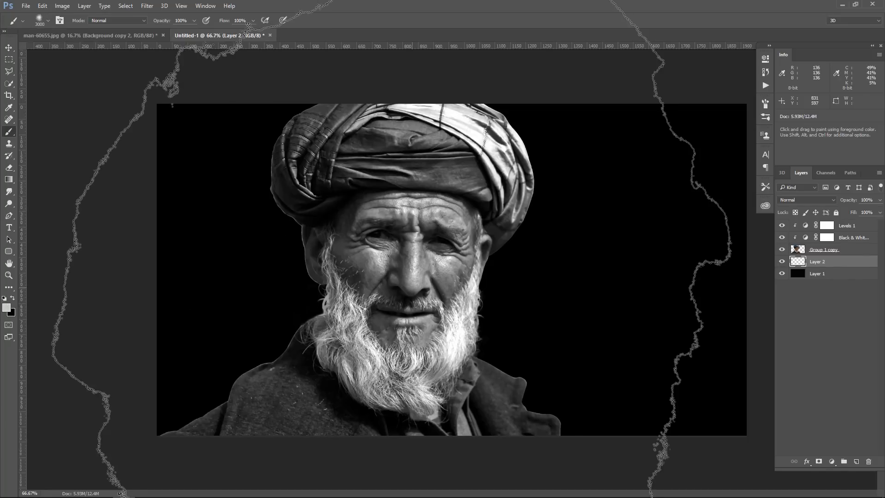
pyautogui.press('[')
pyautogui.press('[')
pyautogui.press('[')
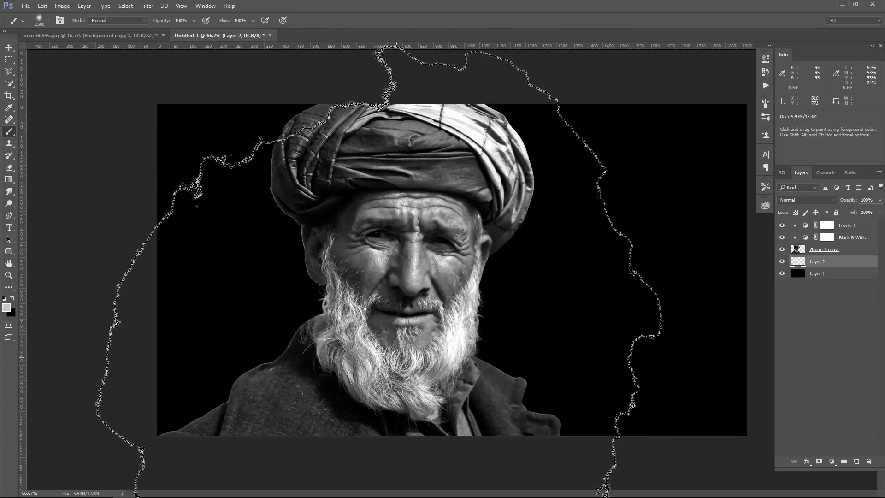
pyautogui.press('[')
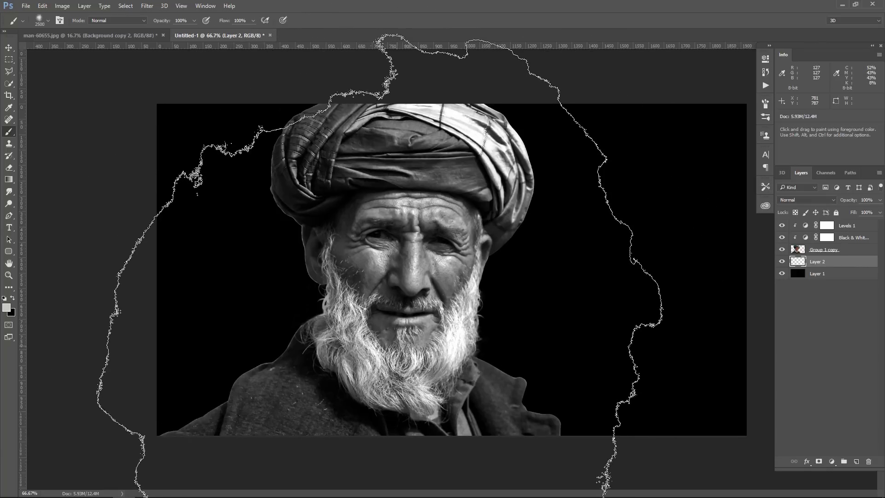
pyautogui.click(402, 344)
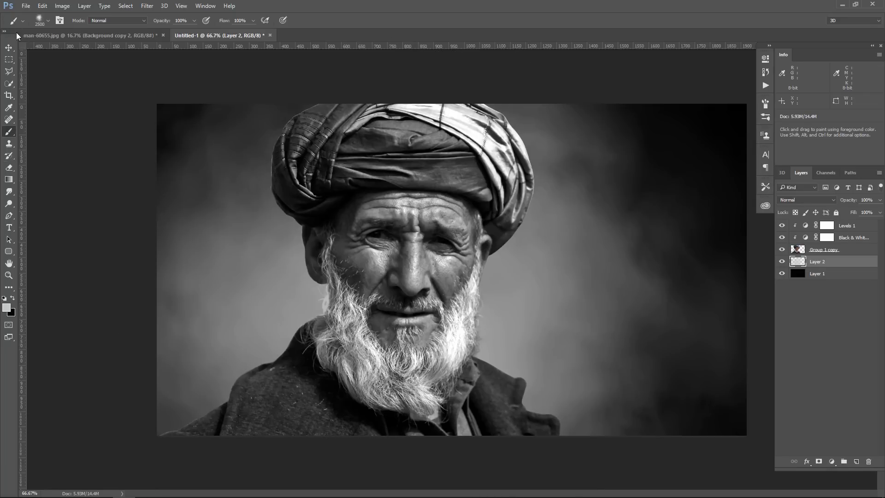
# Lower Layer 2's opacity to 57% and toggle its visibility to compare the backdrop.
pyautogui.click(8, 47)
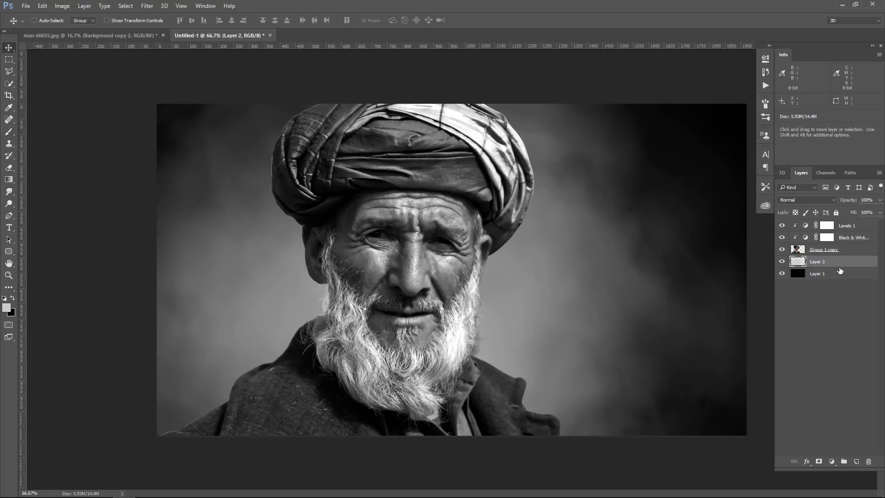
pyautogui.click(9, 132)
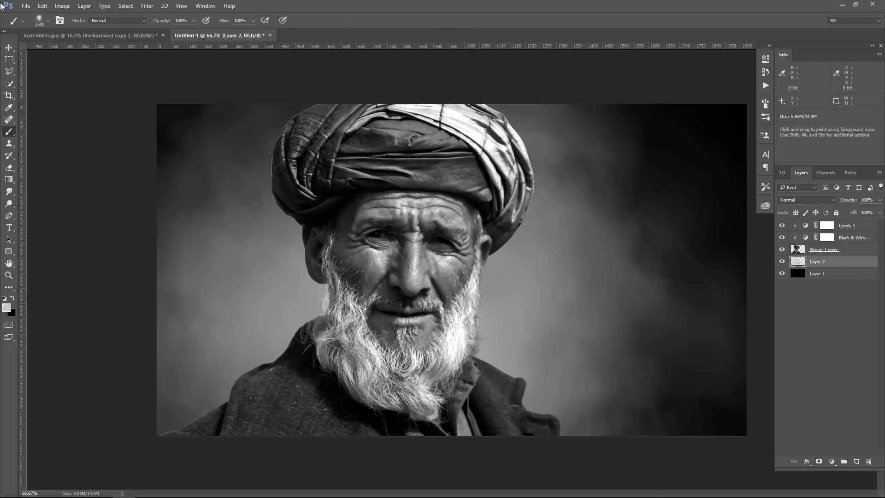
pyautogui.click(8, 47)
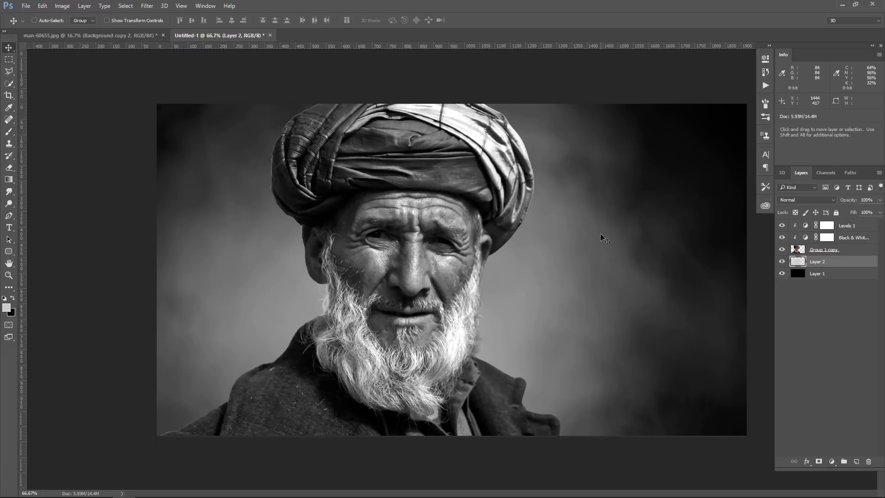
pyautogui.click(879, 199)
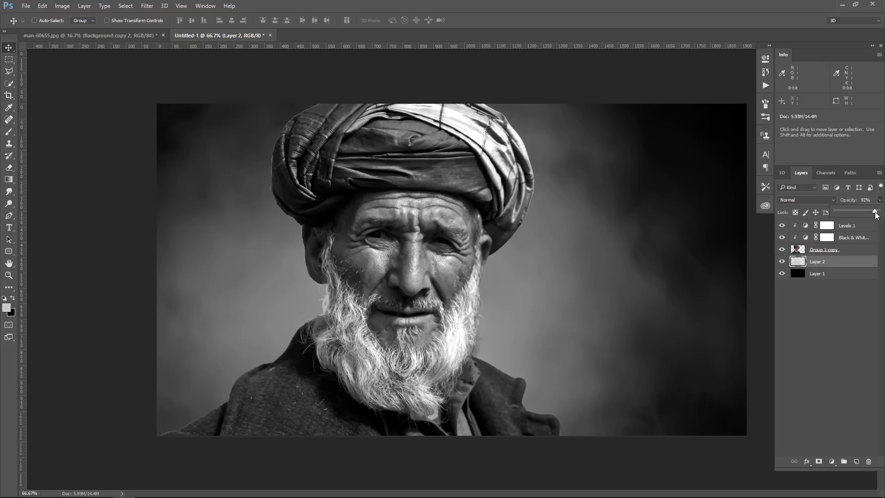
pyautogui.moveTo(875, 215); pyautogui.dragTo(864, 213)
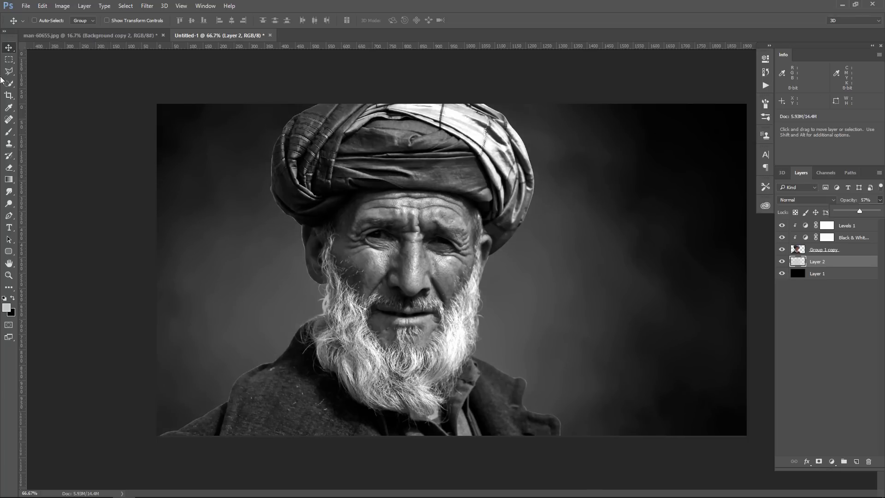
pyautogui.press('Return')
pyautogui.click(782, 261)
pyautogui.click(782, 262)
pyautogui.click(842, 263)
# Stamp all visible layers into Layer 3, apply Sharpen More, and compare before and after with undo.
pyautogui.click(864, 228)
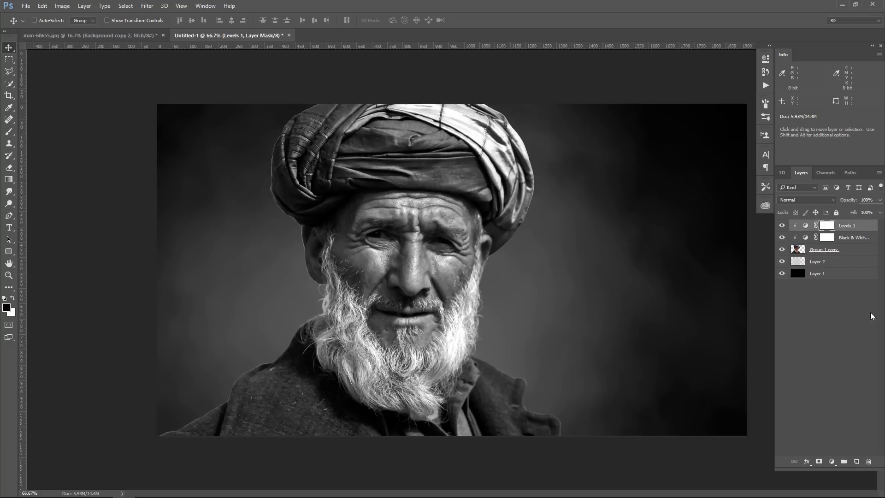
pyautogui.hotkey('ctrl', 'shift', 'alt', 'e')
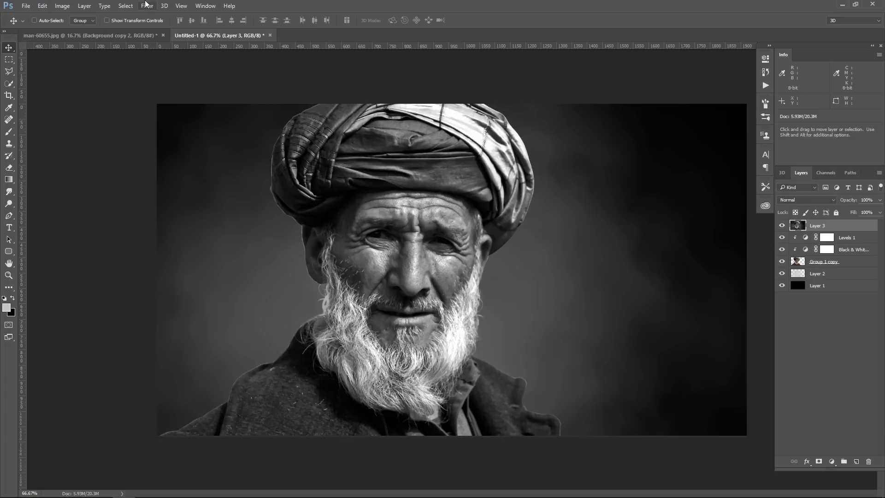
pyautogui.click(148, 6)
pyautogui.moveTo(202, 159)
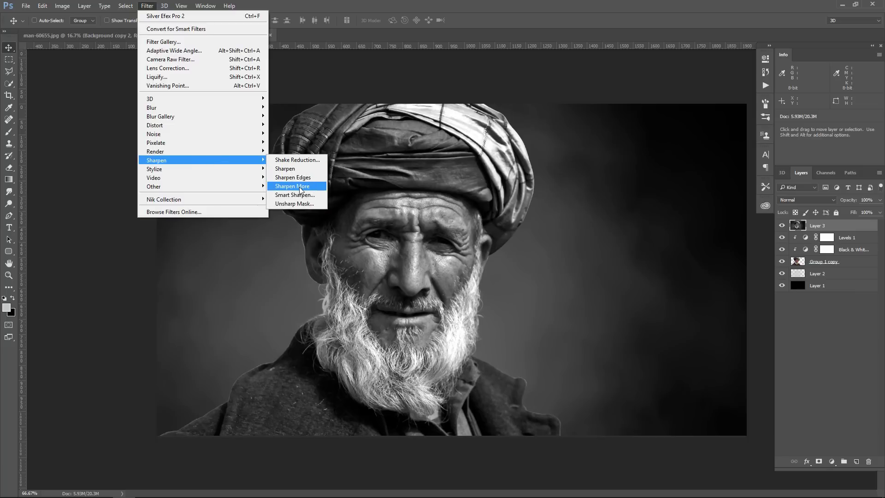
pyautogui.click(304, 187)
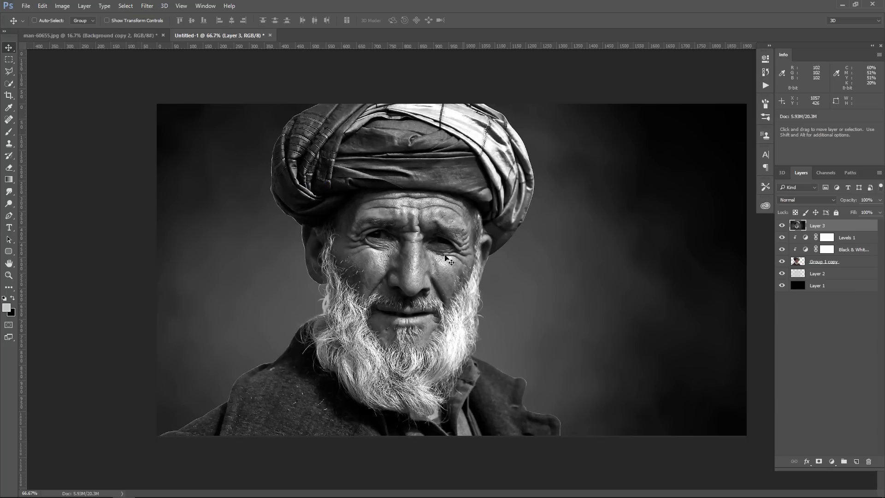
pyautogui.press('ctrl')
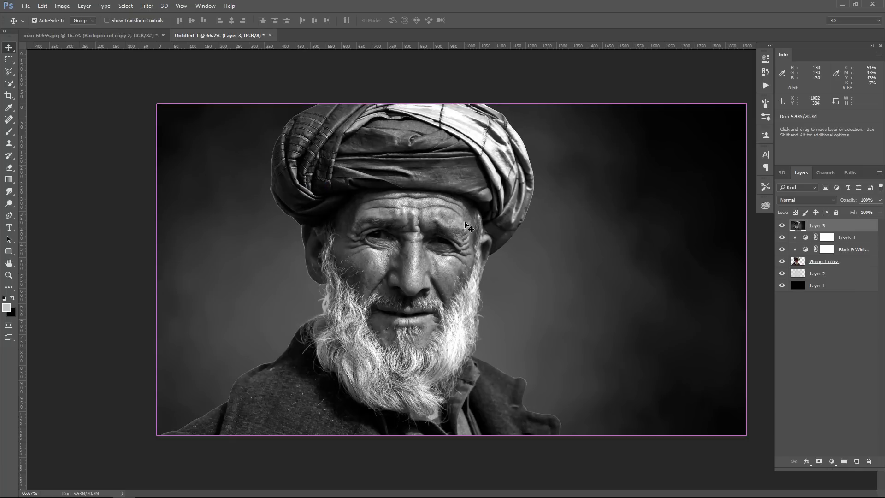
pyautogui.hotkey('ctrl', 'z')
pyautogui.hotkey('ctrl', 'z')
pyautogui.hotkey('ctrl', 'z')
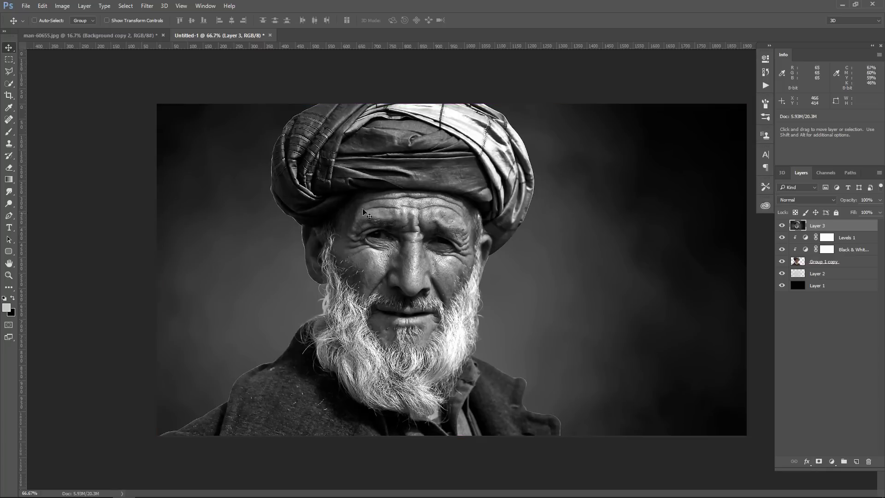
pyautogui.hotkey('ctrl', 'z')
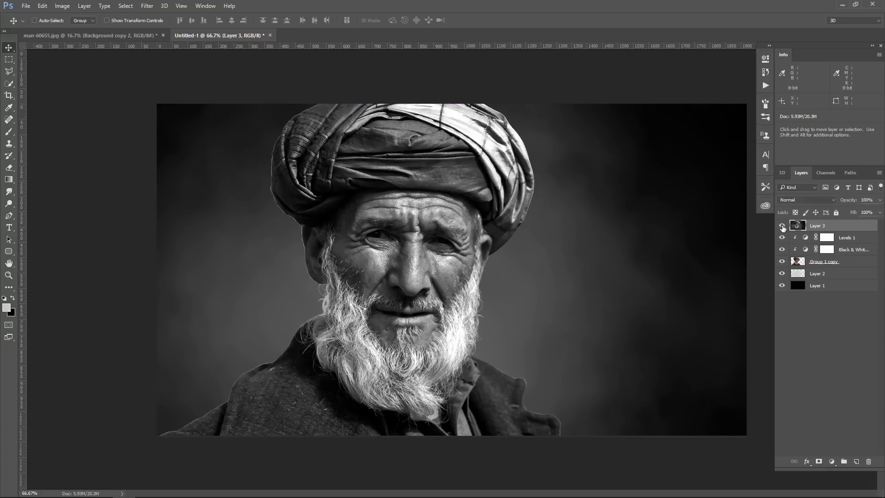
pyautogui.hotkey('ctrl', 'z')
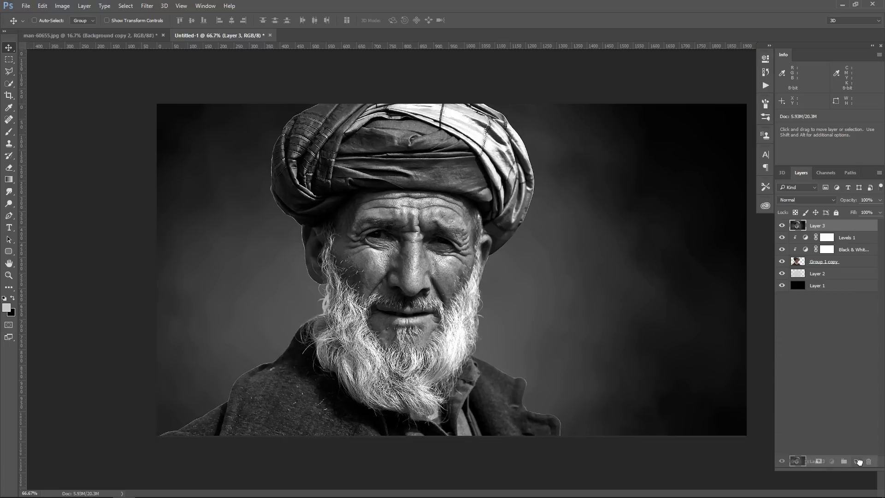
# Duplicate Layer 3 as Layer 3 copy and launch Silver Efex Pro 2 on it.
pyautogui.moveTo(864, 228); pyautogui.dragTo(856, 461)
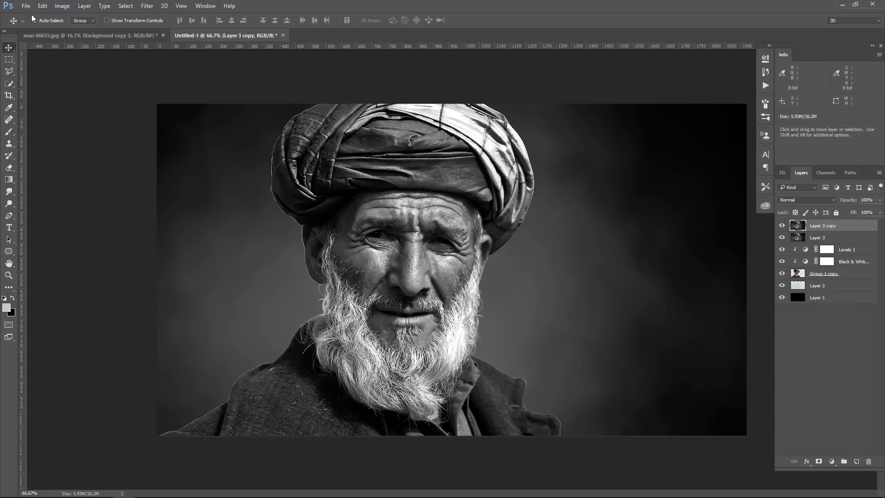
pyautogui.click(150, 7)
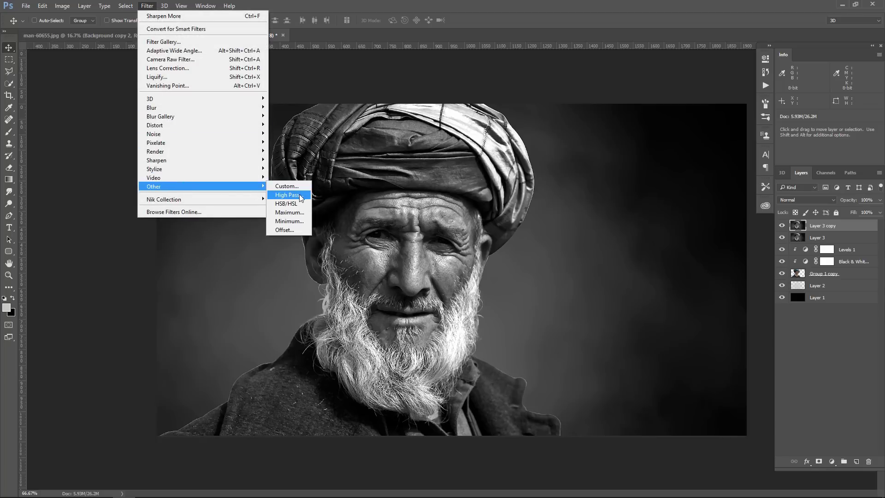
pyautogui.moveTo(164, 199)
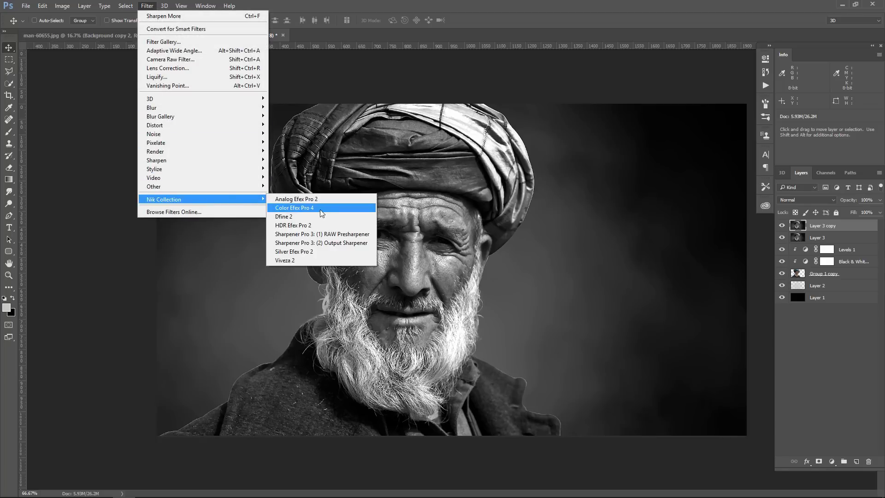
pyautogui.click(300, 251)
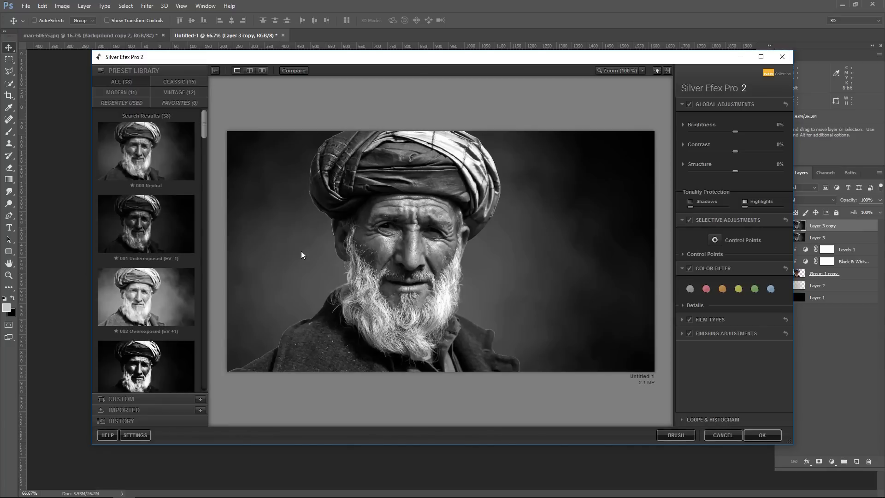
# Compare the 006 smooth and 005 harsh High Structure presets, then apply 006 High Structure (smooth).
pyautogui.moveTo(203, 126); pyautogui.dragTo(204, 158)
pyautogui.click(142, 283)
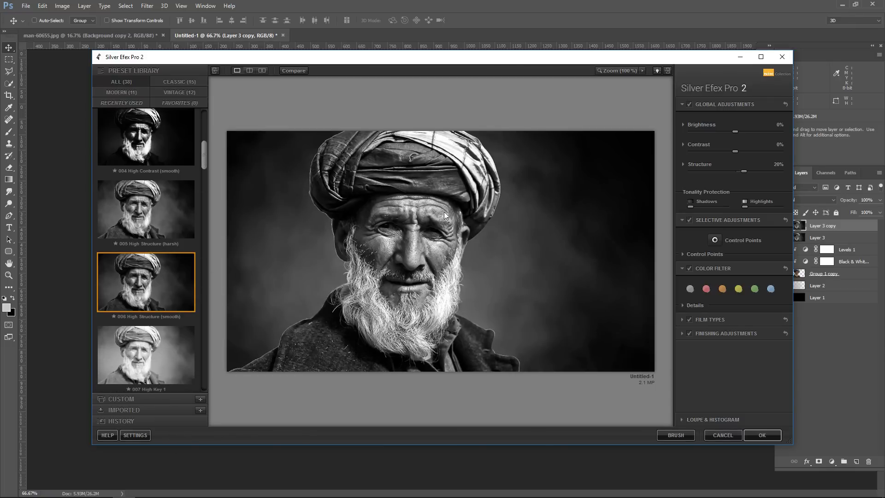
pyautogui.click(143, 211)
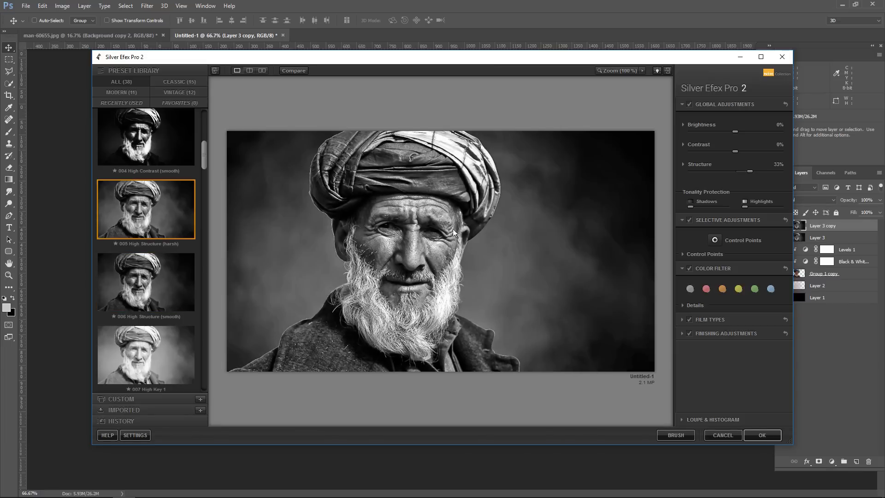
pyautogui.click(129, 271)
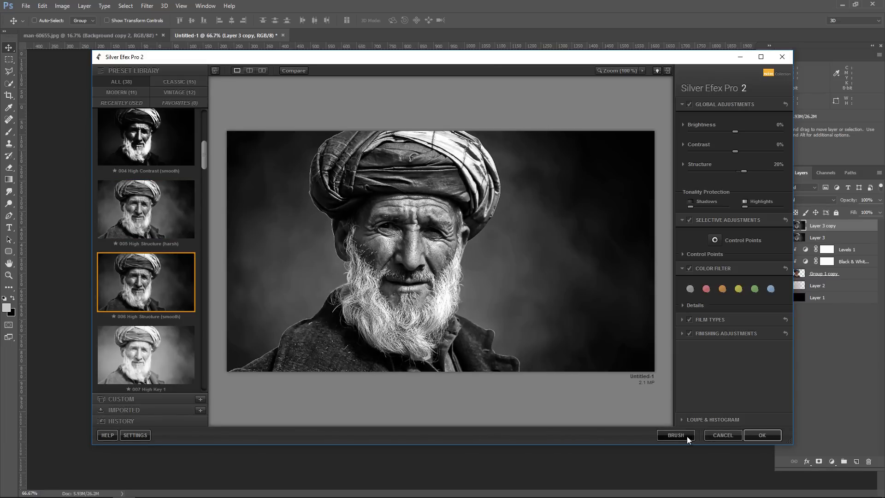
pyautogui.click(762, 435)
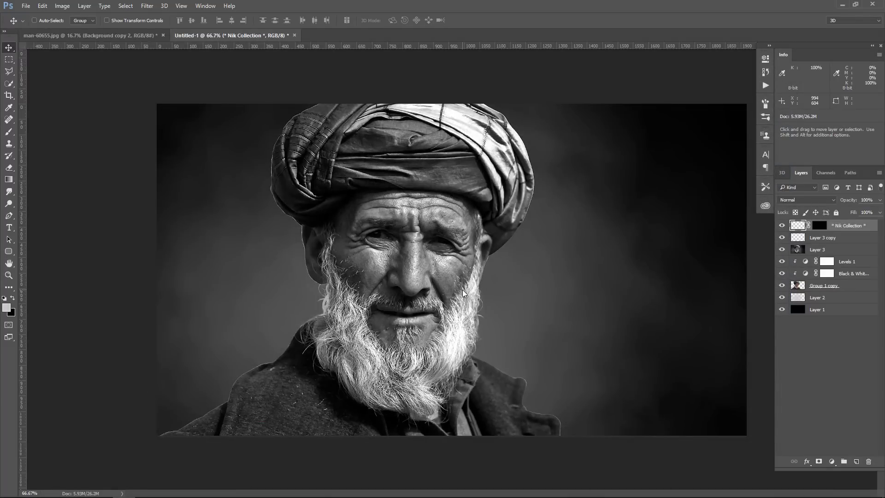
# Let Silver Efex Pro 2 finish rendering, then toggle its layer's visibility to compare.
pyautogui.hotkey('ctrl', 'f')
pyautogui.click(782, 226)
pyautogui.click(782, 225)
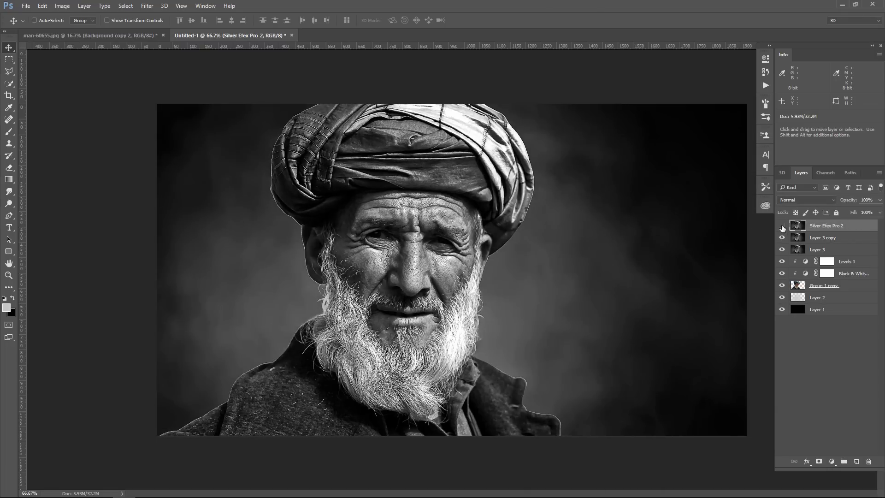
pyautogui.click(781, 226)
pyautogui.click(781, 226)
# Add a white mask to the Silver Efex Pro 2 layer and pick a soft round brush, shrunk to 175.
pyautogui.click(819, 461)
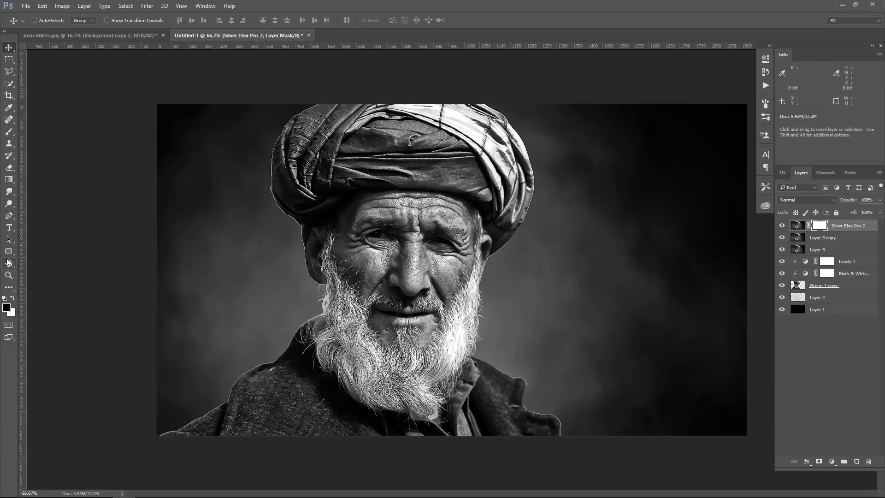
pyautogui.click(9, 132)
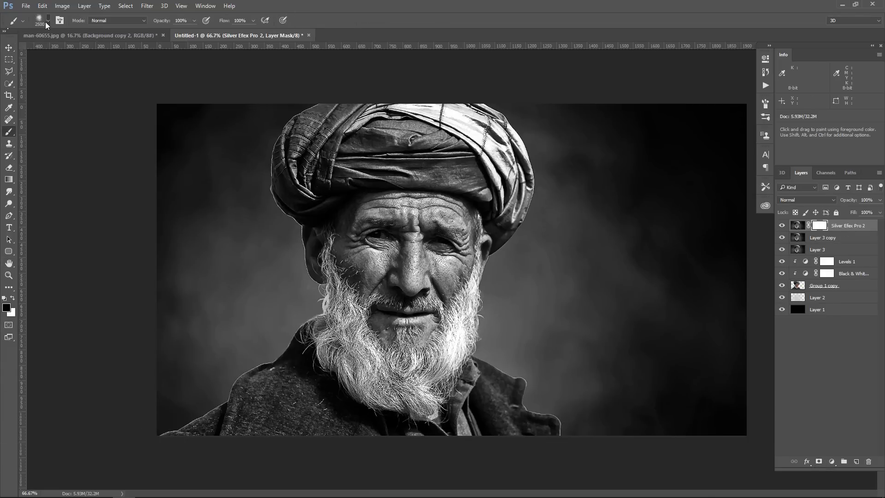
pyautogui.click(47, 23)
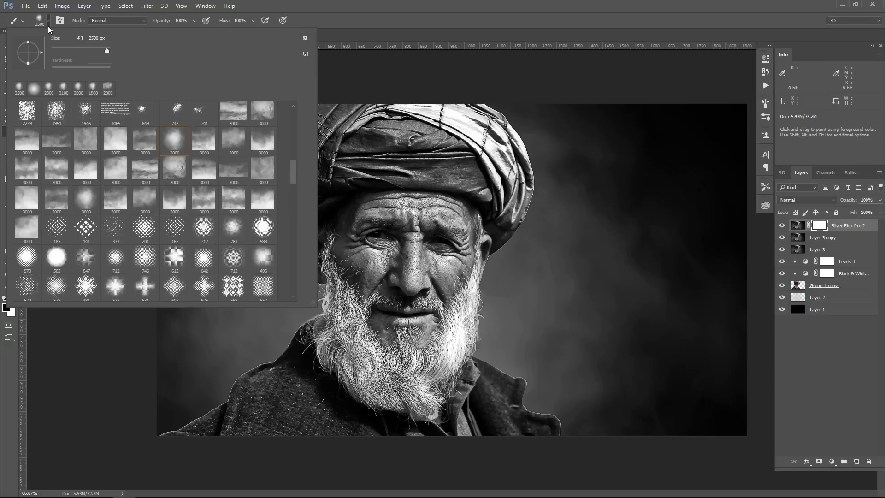
pyautogui.doubleClick(35, 92)
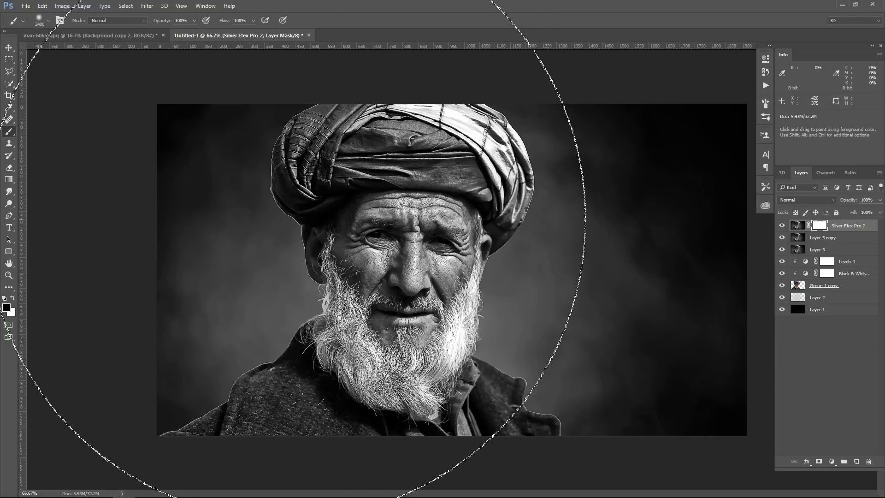
pyautogui.press('[')
pyautogui.press('[')
pyautogui.press('[')
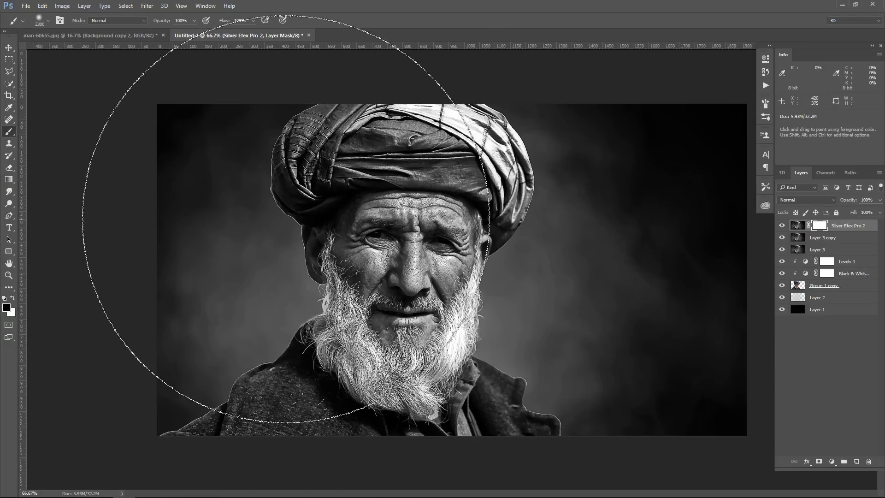
pyautogui.press('[')
pyautogui.press('[')
pyautogui.press('[')
pyautogui.press('[')
pyautogui.press('[')
pyautogui.press('[')
pyautogui.press('[')
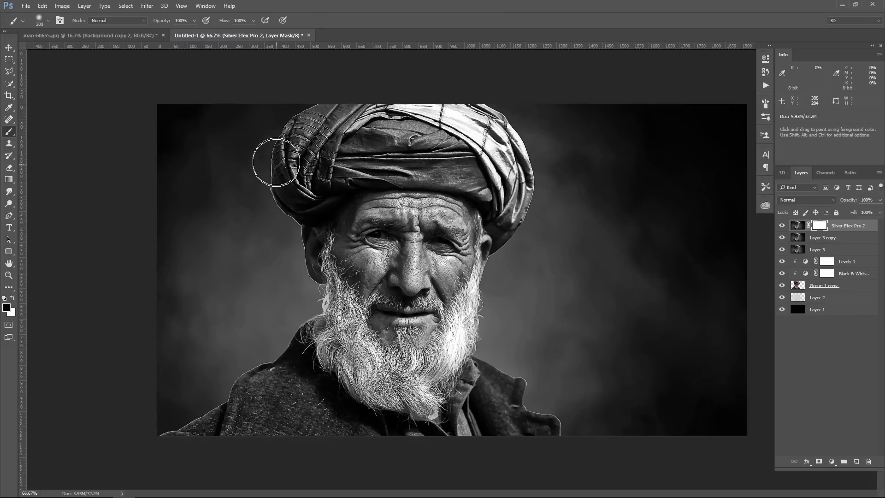
# Mask out the effect along the turban, cheek, right shoulder and ear, then toggle to compare.
pyautogui.moveTo(275, 134)
pyautogui.mouseDown()
pyautogui.moveTo(269, 205)
pyautogui.moveTo(288, 221)
pyautogui.moveTo(288, 275)
pyautogui.moveTo(301, 284)
pyautogui.moveTo(122, 450)
pyautogui.mouseUp()
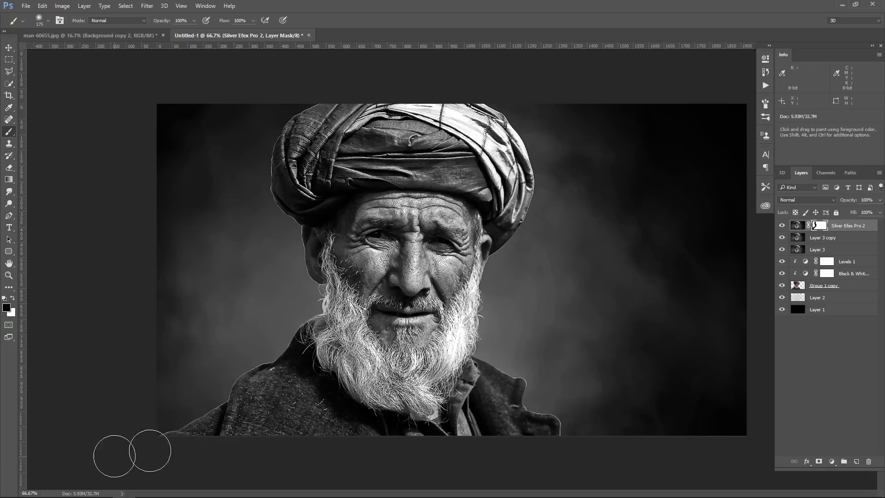
pyautogui.moveTo(518, 369)
pyautogui.mouseDown()
pyautogui.moveTo(533, 405)
pyautogui.moveTo(576, 438)
pyautogui.moveTo(559, 389)
pyautogui.mouseUp()
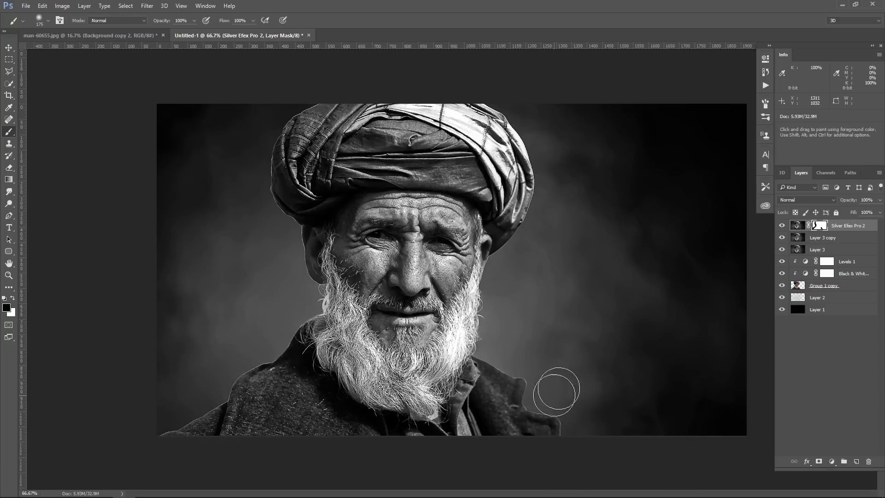
pyautogui.press('[')
pyautogui.press('[')
pyautogui.press('[')
pyautogui.moveTo(528, 160)
pyautogui.mouseDown()
pyautogui.moveTo(515, 234)
pyautogui.moveTo(495, 246)
pyautogui.moveTo(494, 295)
pyautogui.mouseUp()
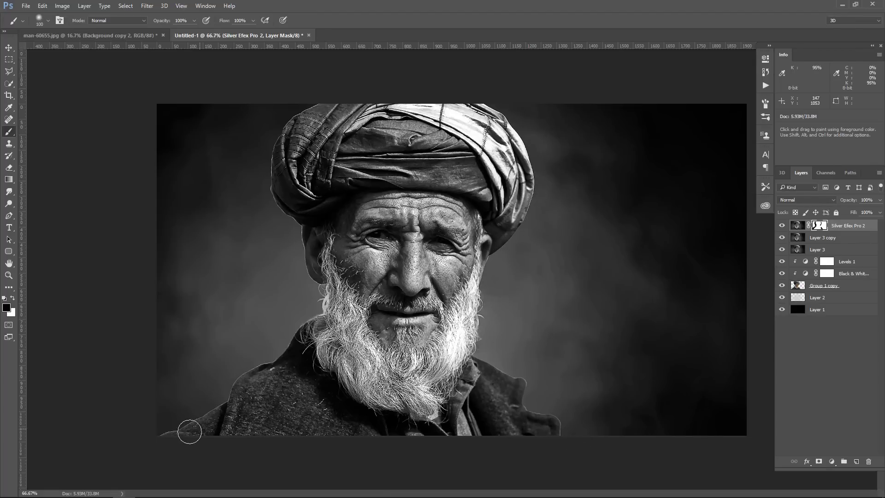
pyautogui.click(782, 225)
pyautogui.click(782, 225)
# Swap the colours, stamp visible layers into Layer 4, add an empty Layer 5, and check brush settings.
pyautogui.click(856, 461)
pyautogui.press('x')
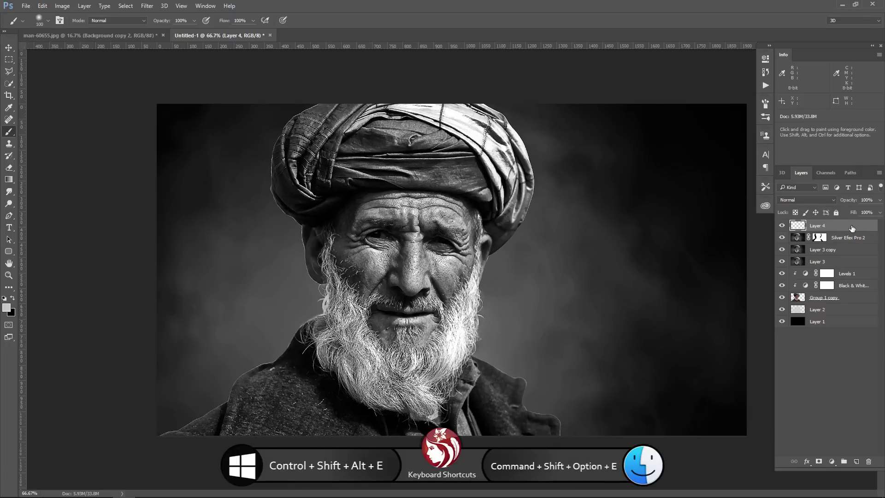
pyautogui.hotkey('ctrl', 'shift', 'alt', 'e')
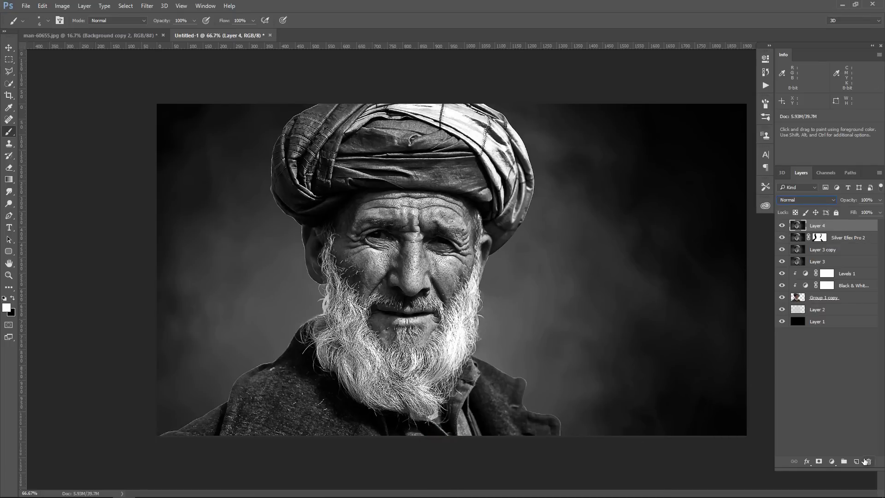
pyautogui.click(856, 462)
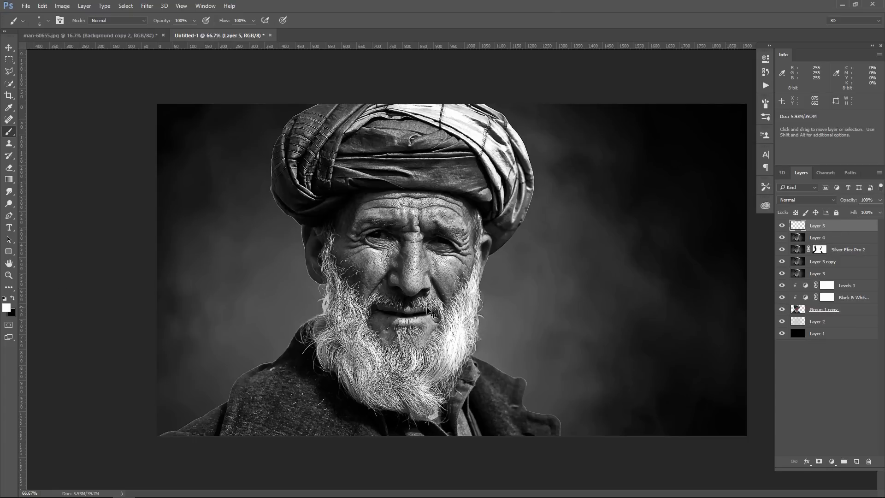
pyautogui.click(37, 20)
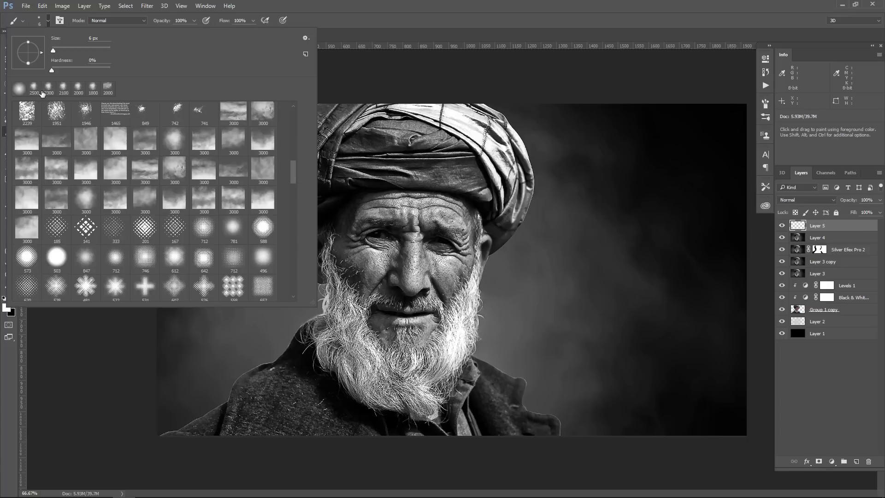
pyautogui.doubleClick(21, 88)
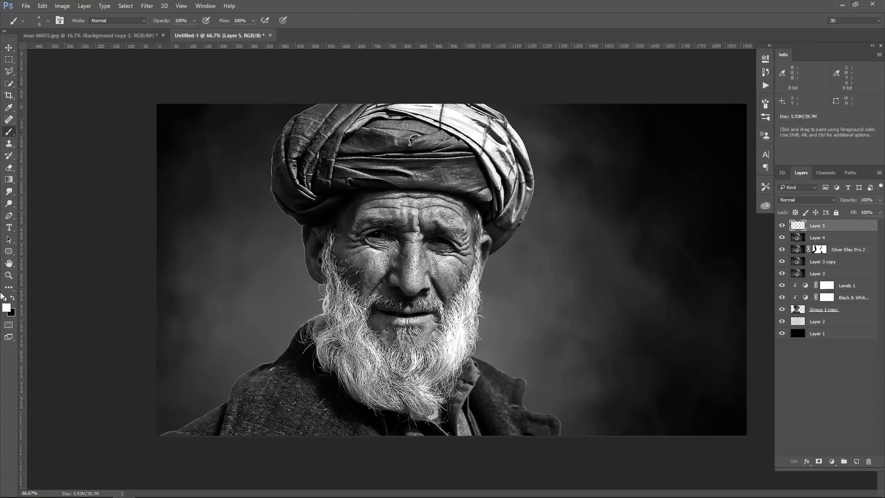
# Paint white catchlights into the left and right eyes on Layer 5, zoomed in close.
pyautogui.click(6, 309)
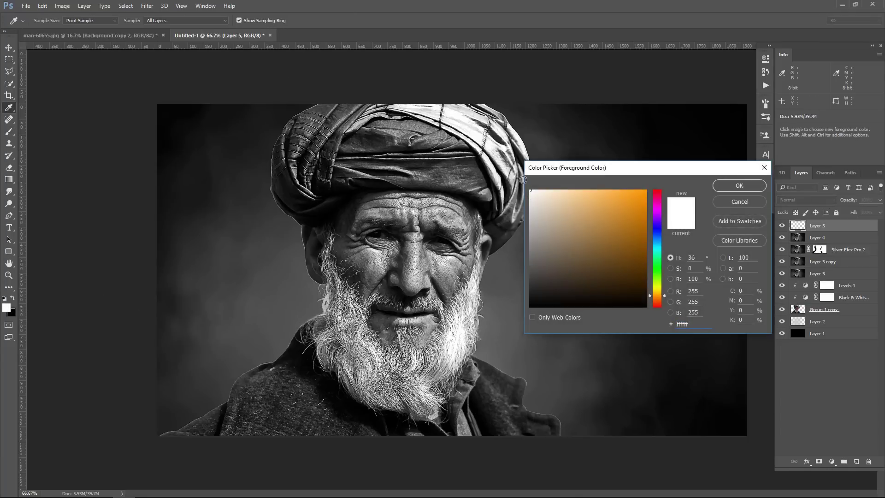
pyautogui.click(737, 185)
pyautogui.scroll(2, 441, 284)
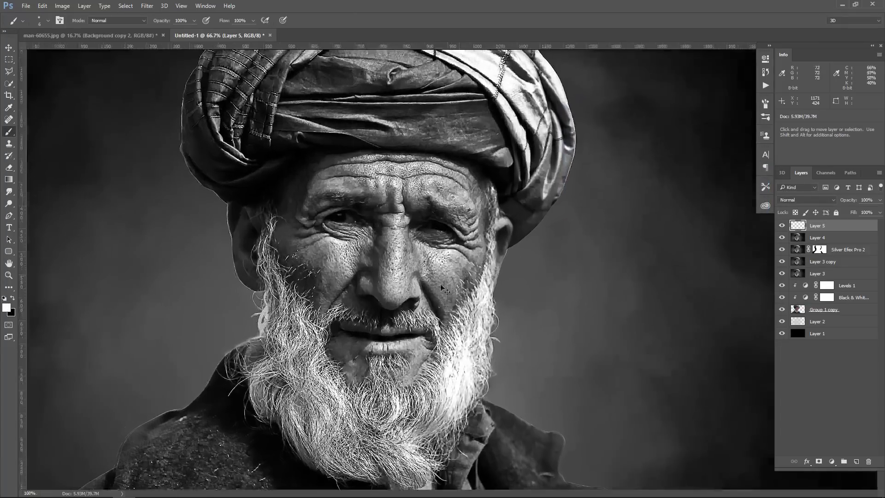
pyautogui.scroll(2, 344, 257)
pyautogui.moveTo(344, 256); pyautogui.dragTo(463, 417)
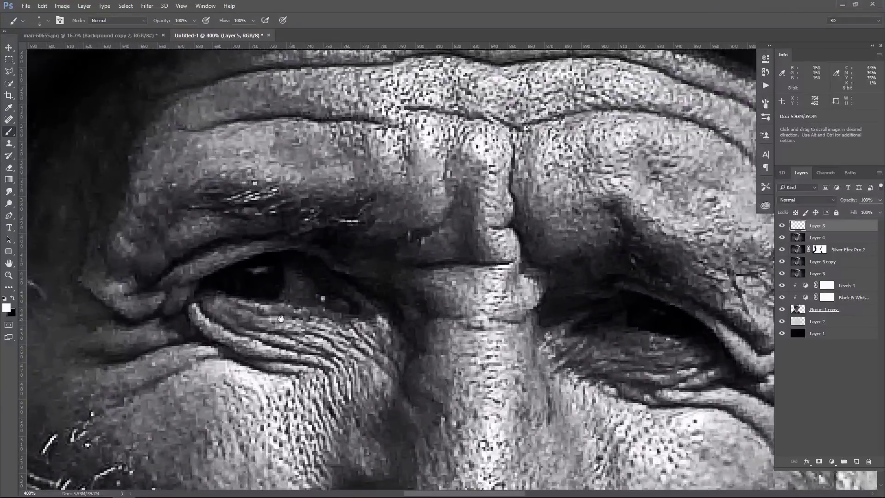
pyautogui.scroll(1, 463, 417)
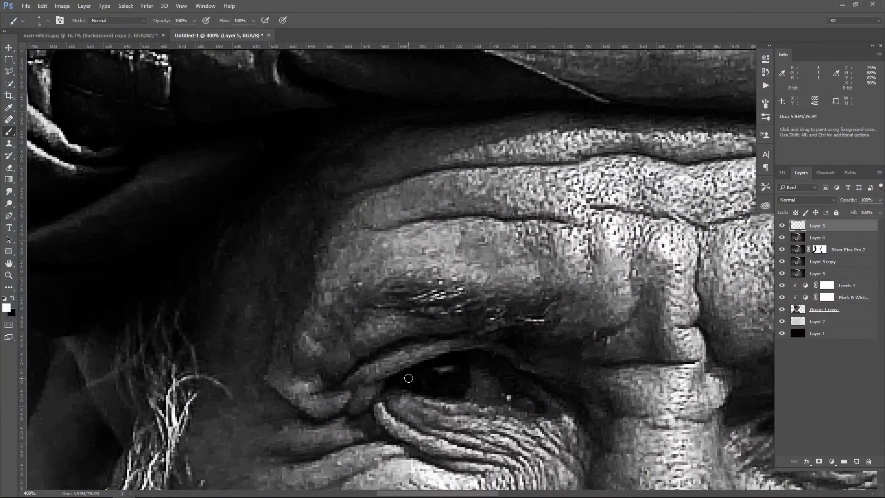
pyautogui.click(403, 380)
pyautogui.moveTo(474, 362)
pyautogui.mouseDown()
pyautogui.moveTo(482, 399)
pyautogui.moveTo(511, 400)
pyautogui.moveTo(475, 364)
pyautogui.moveTo(476, 392)
pyautogui.moveTo(500, 396)
pyautogui.moveTo(483, 381)
pyautogui.moveTo(222, 319)
pyautogui.mouseUp()
pyautogui.click(506, 351)
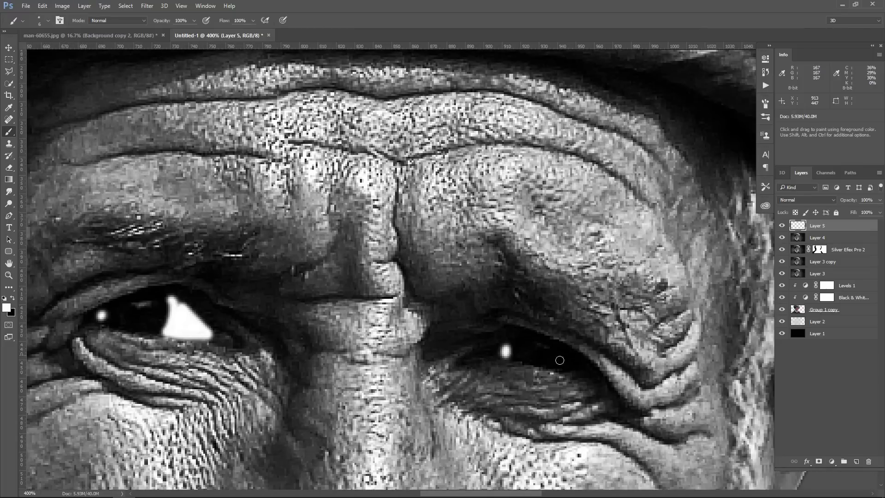
pyautogui.moveTo(581, 359)
pyautogui.mouseDown()
pyautogui.moveTo(588, 365)
pyautogui.moveTo(574, 364)
pyautogui.mouseUp()
# Set Layer 5 to Soft Light at 80% opacity and toggle it to compare.
pyautogui.hotkey('ctrl', '-')
pyautogui.hotkey('ctrl', '-')
pyautogui.hotkey('ctrl', '-')
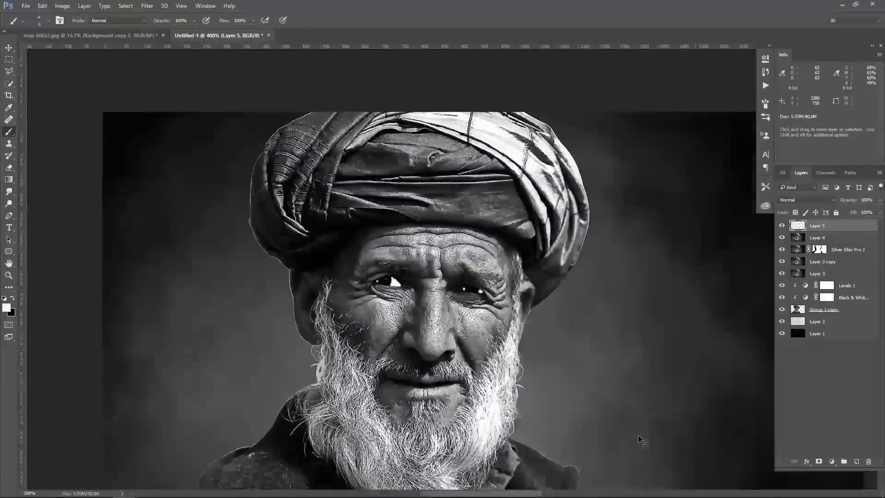
pyautogui.hotkey('ctrl', '-')
pyautogui.click(811, 200)
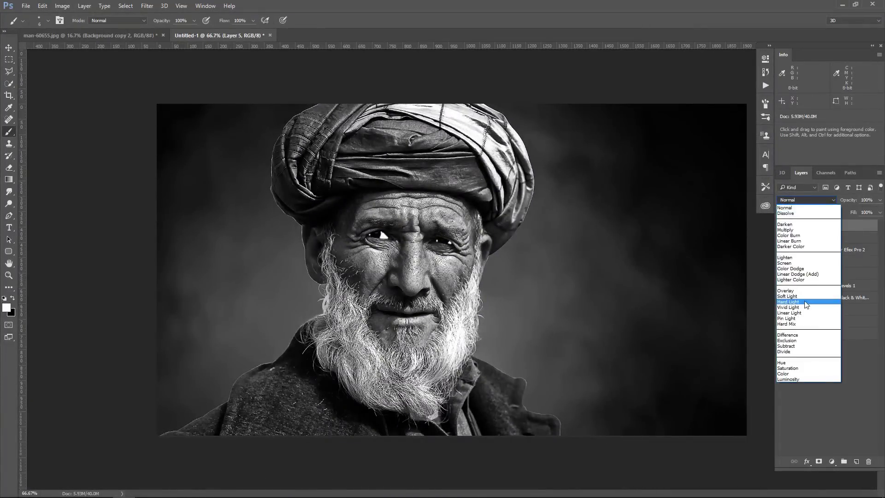
pyautogui.click(804, 299)
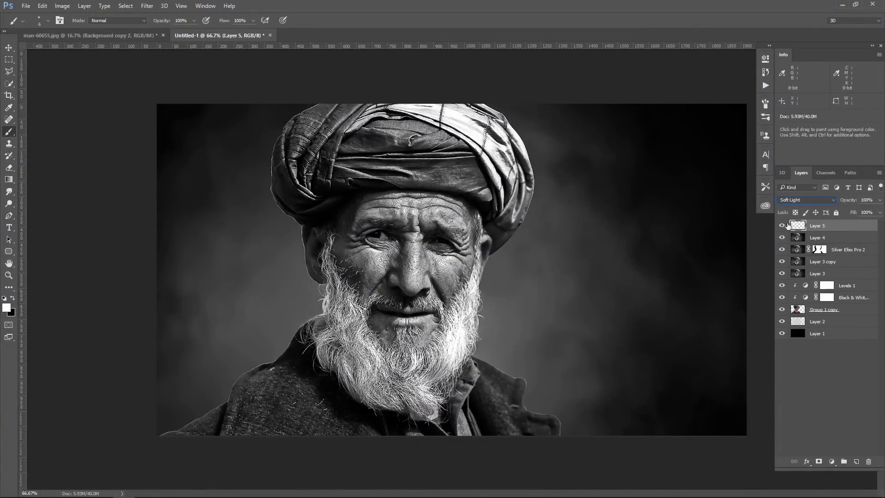
pyautogui.click(880, 200)
pyautogui.moveTo(877, 212); pyautogui.dragTo(872, 212)
pyautogui.moveTo(872, 211); pyautogui.dragTo(871, 213)
pyautogui.click(782, 225)
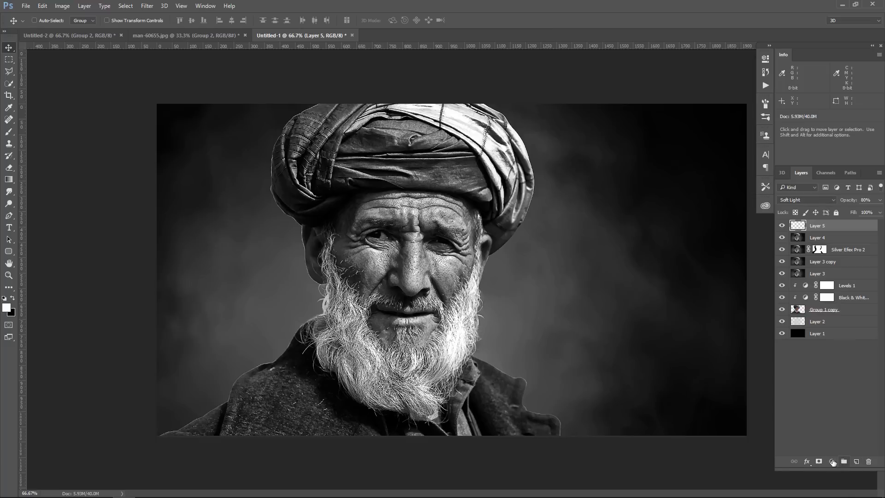
# Add a Photo Filter adjustment layer using the yellow colour ffcd07.
pyautogui.click(832, 461)
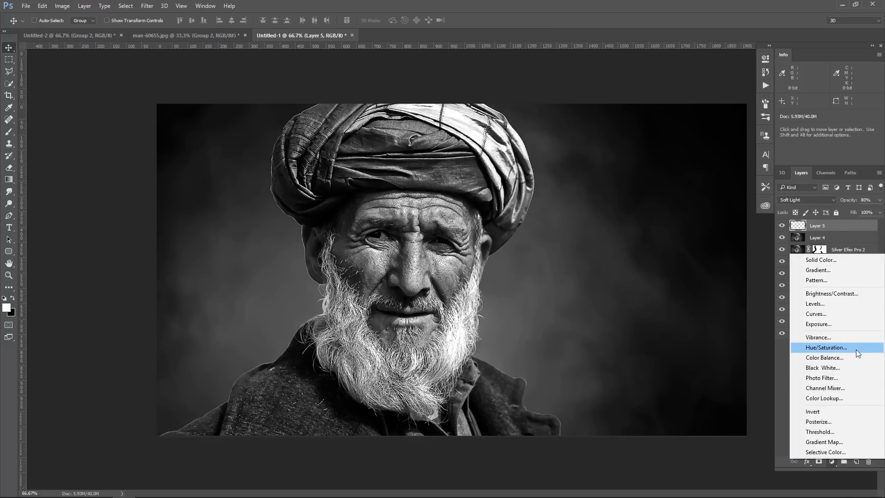
pyautogui.click(852, 378)
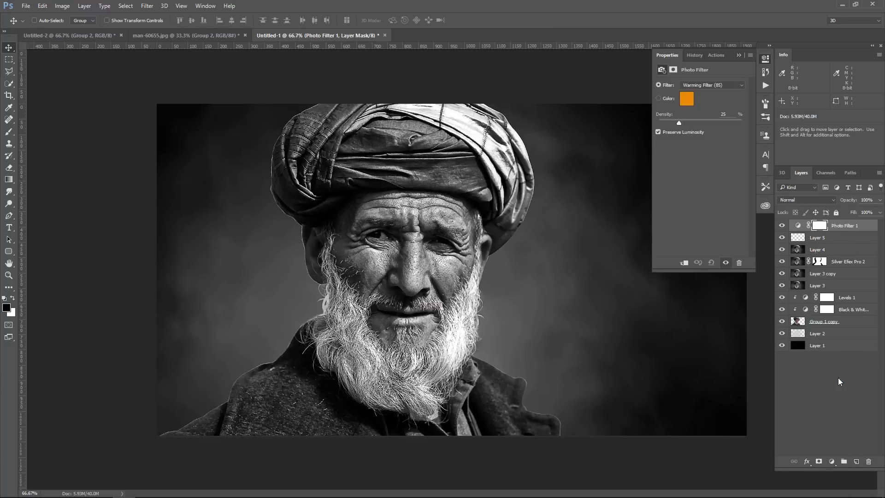
pyautogui.click(687, 98)
pyautogui.doubleClick(685, 324)
pyautogui.rightClick(689, 324)
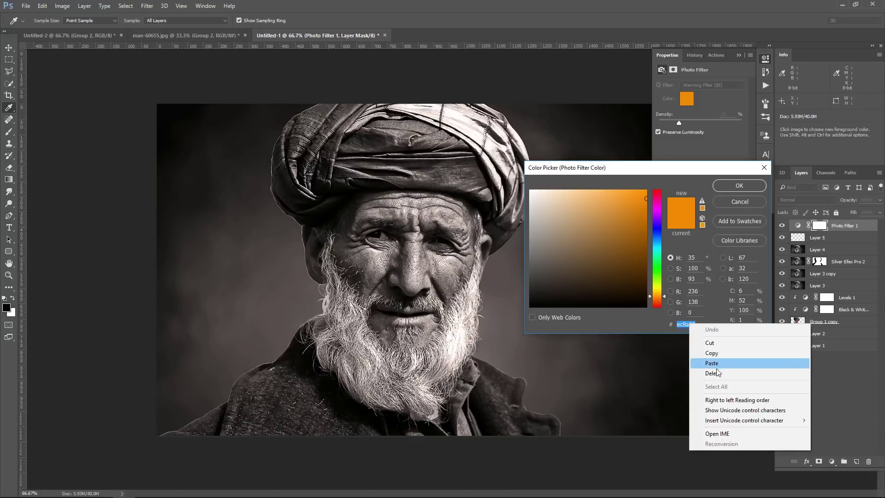
pyautogui.click(716, 363)
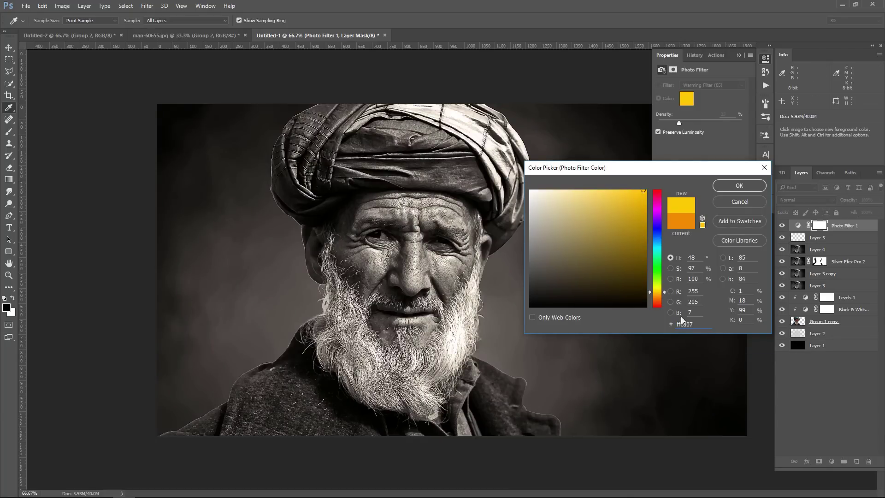
pyautogui.click(736, 187)
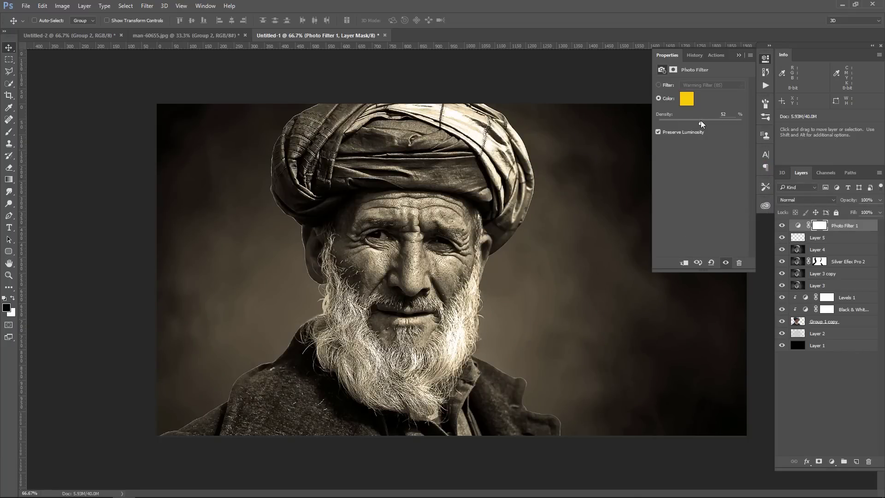
# Lower Photo Filter 1 to 33% opacity, toggle it to compare, and select the layer itself.
pyautogui.click(738, 55)
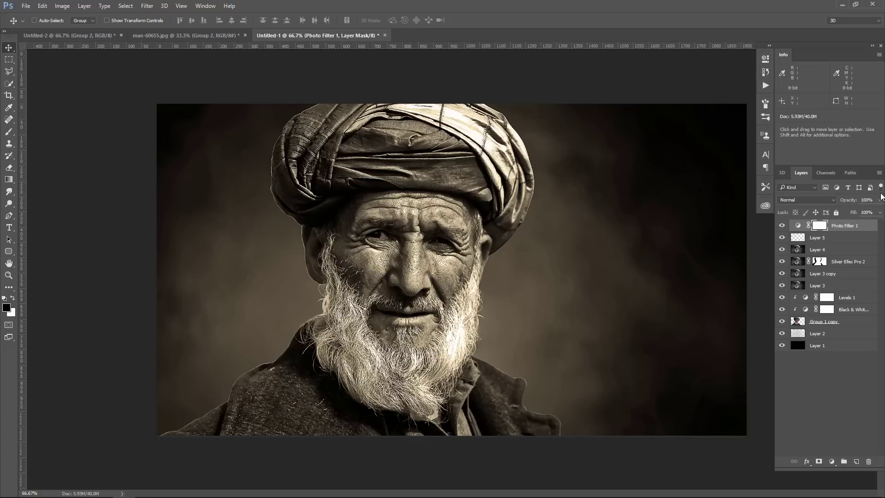
pyautogui.moveTo(880, 201); pyautogui.dragTo(876, 215)
pyautogui.click(782, 225)
pyautogui.click(781, 225)
pyautogui.click(850, 228)
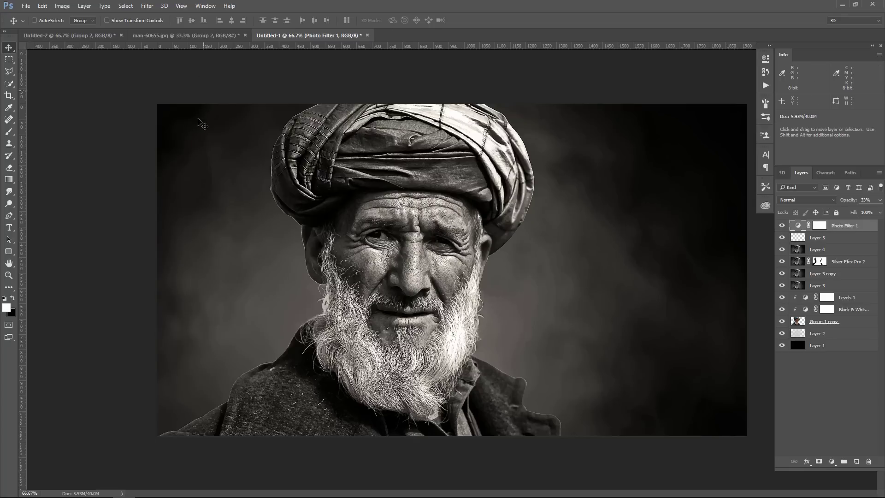
# Bring the 'DRAMATIC Black & White PORTRAIT' title group from Untitled-2 onto the portrait's right side, nudged up.
pyautogui.click(45, 37)
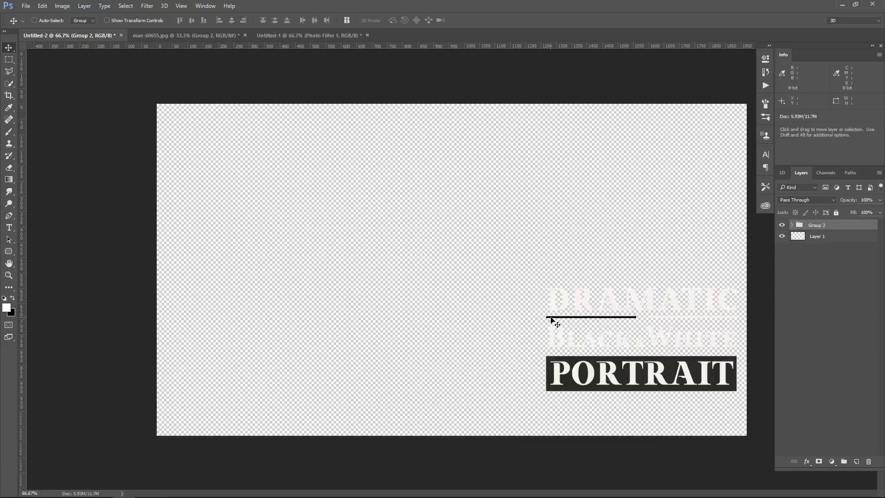
pyautogui.moveTo(648, 328)
pyautogui.mouseDown()
pyautogui.moveTo(321, 37)
pyautogui.moveTo(394, 135)
pyautogui.mouseUp()
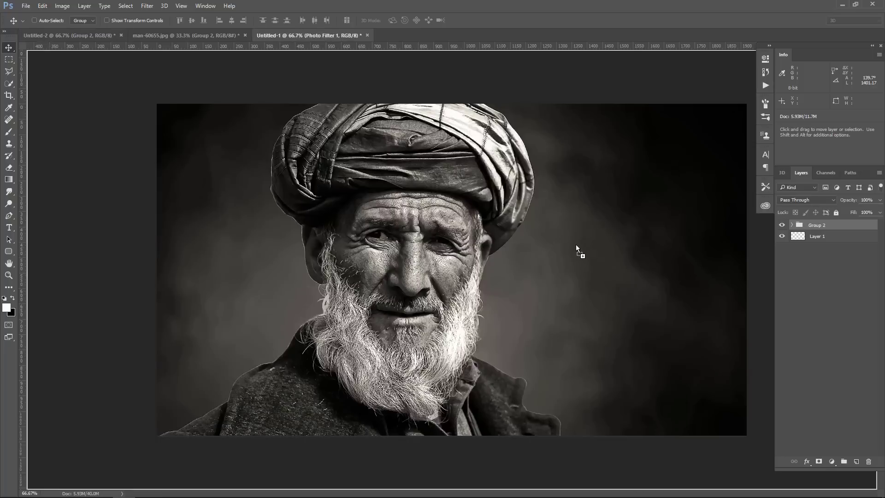
pyautogui.moveTo(576, 244)
pyautogui.mouseDown()
pyautogui.moveTo(587, 315)
pyautogui.moveTo(646, 342)
pyautogui.mouseUp()
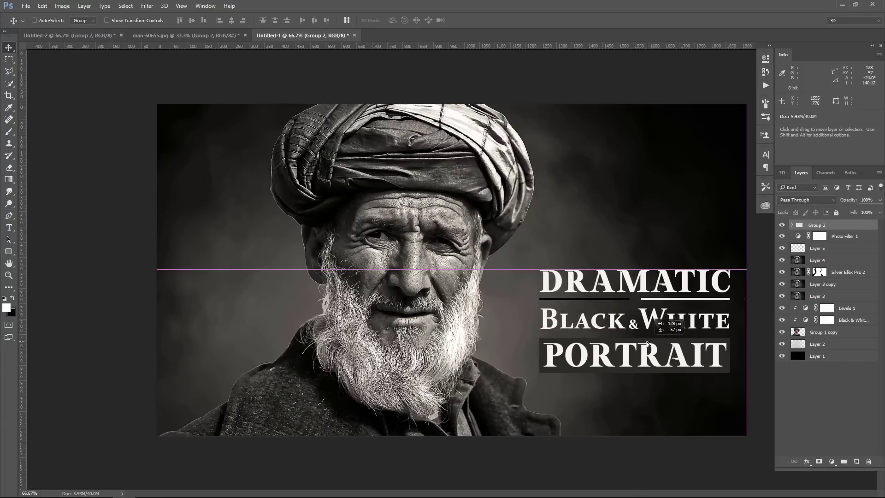
pyautogui.hotkey('shift', 'Up')
pyautogui.hotkey('shift', 'Up')
pyautogui.hotkey('shift', 'Up')
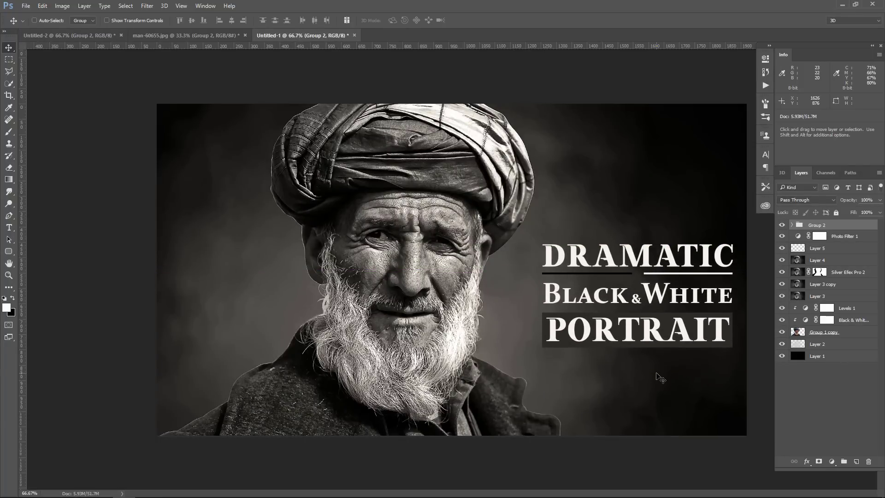